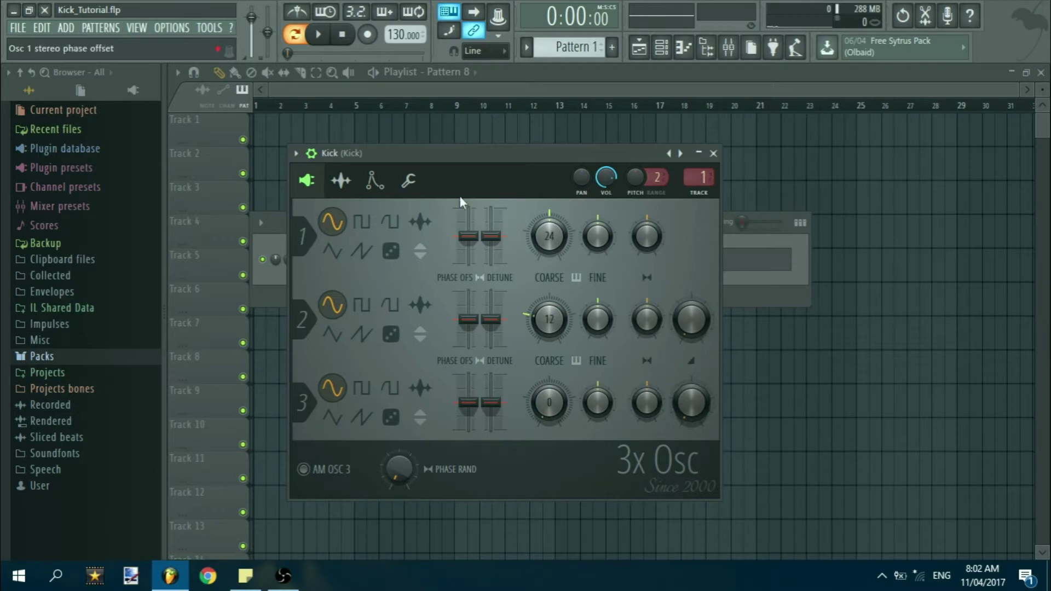
Place four C5 notes in the Kick channel's piano roll, one on each beat of the first bar.
left_click(713, 153)
left_click(422, 259)
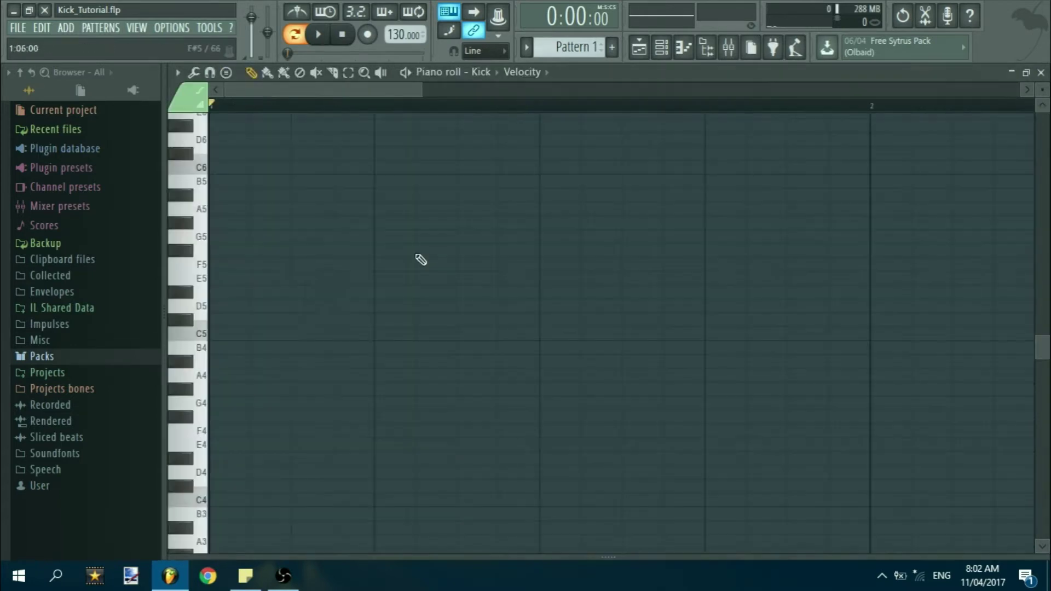
left_click_drag(254, 334, 218, 333)
left_click(394, 333)
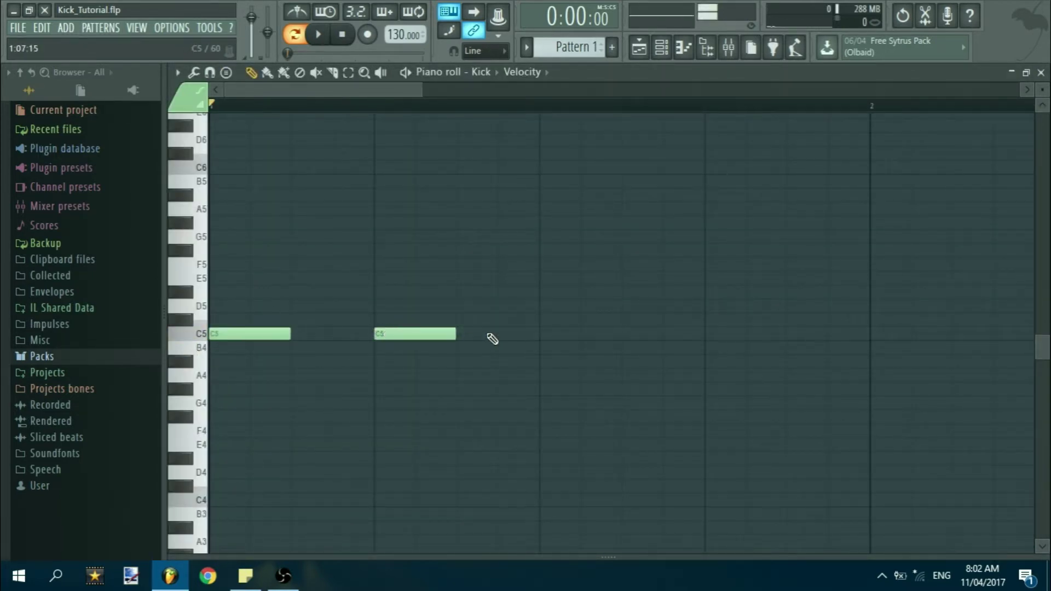
left_click(588, 334)
left_click(707, 333)
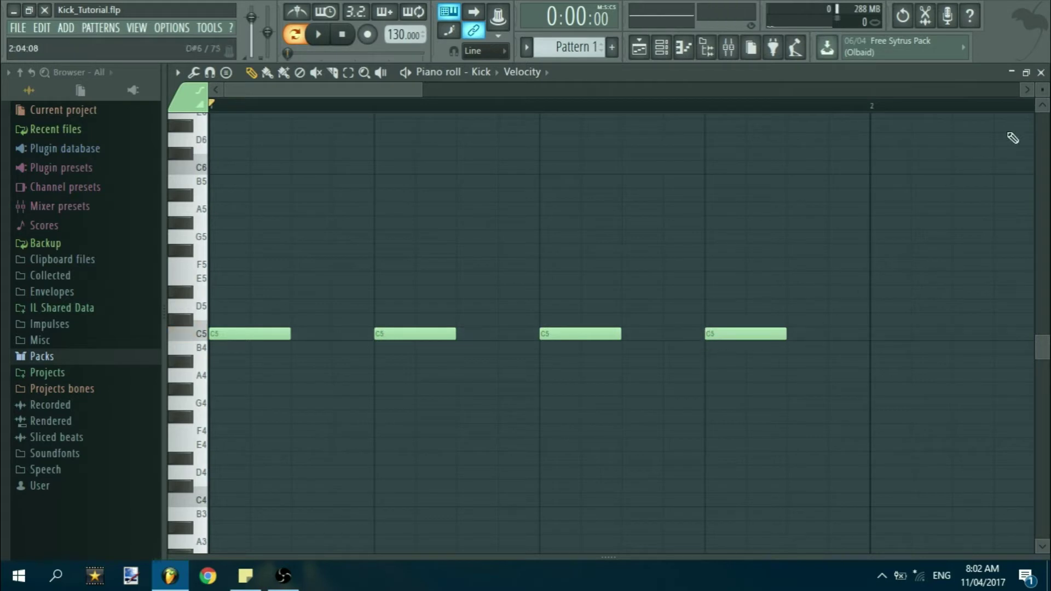
left_click(1040, 72)
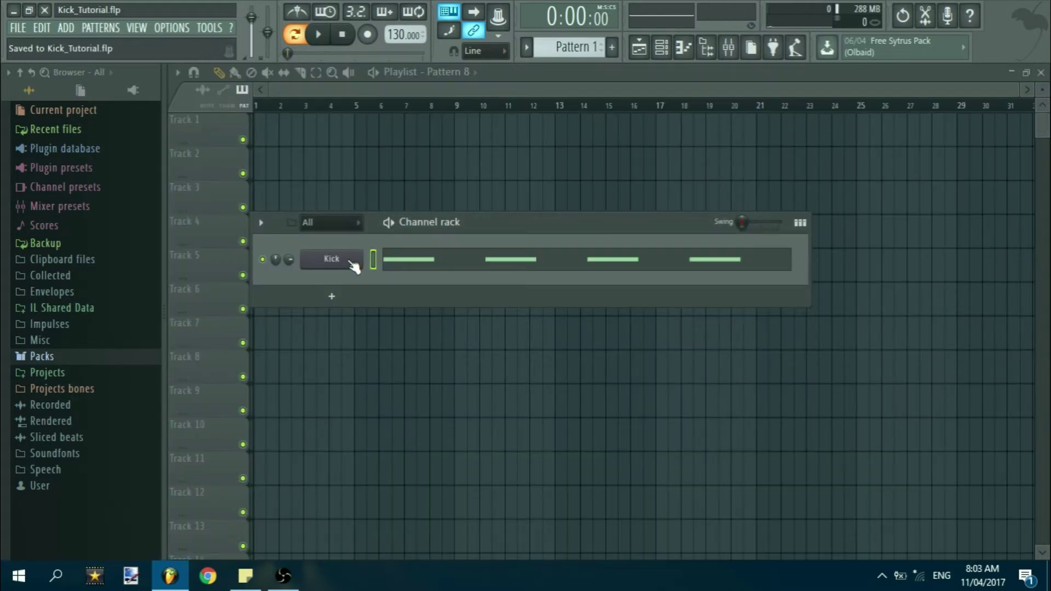
Play the pattern and set the Kick channel's root note to C8 in its miscellaneous settings.
left_click(353, 263)
left_click_drag(421, 156, 424, 129)
left_click(415, 174)
key("space")
left_click_drag(472, 462, 510, 461)
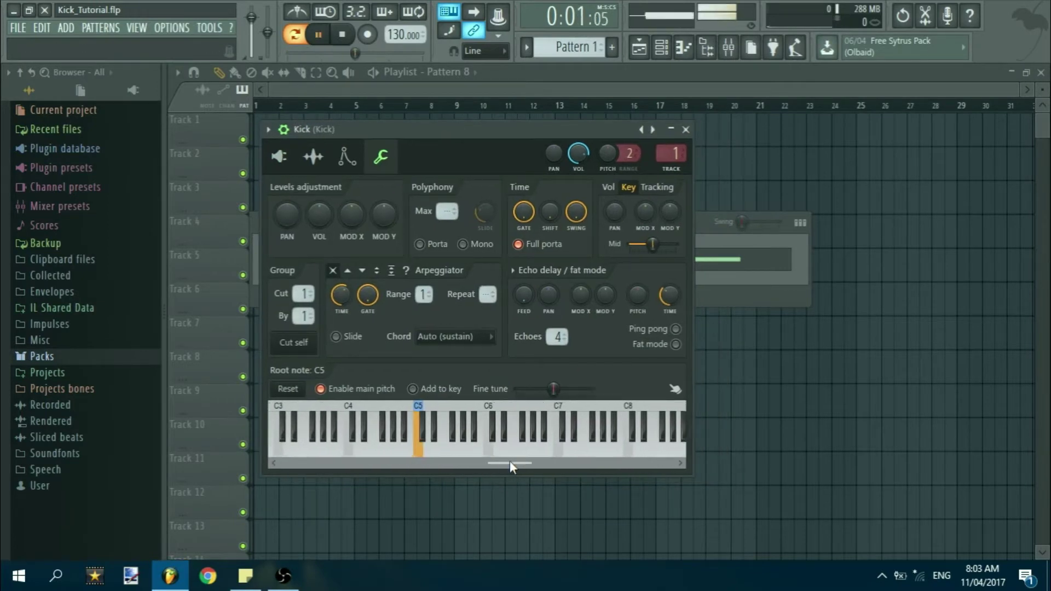
left_click(556, 416)
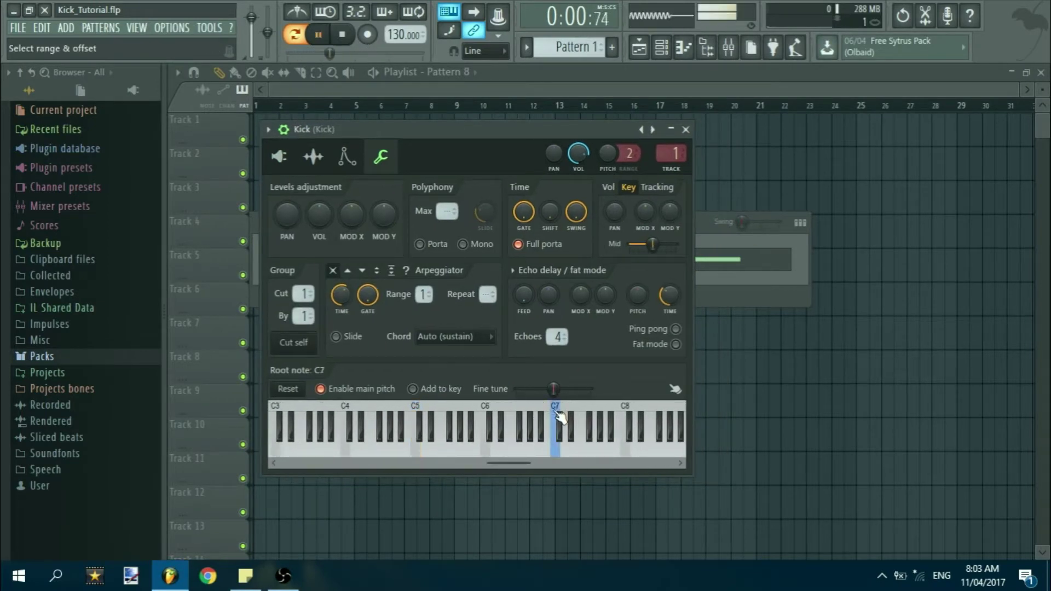
left_click(625, 419)
left_click_drag(518, 463, 624, 464)
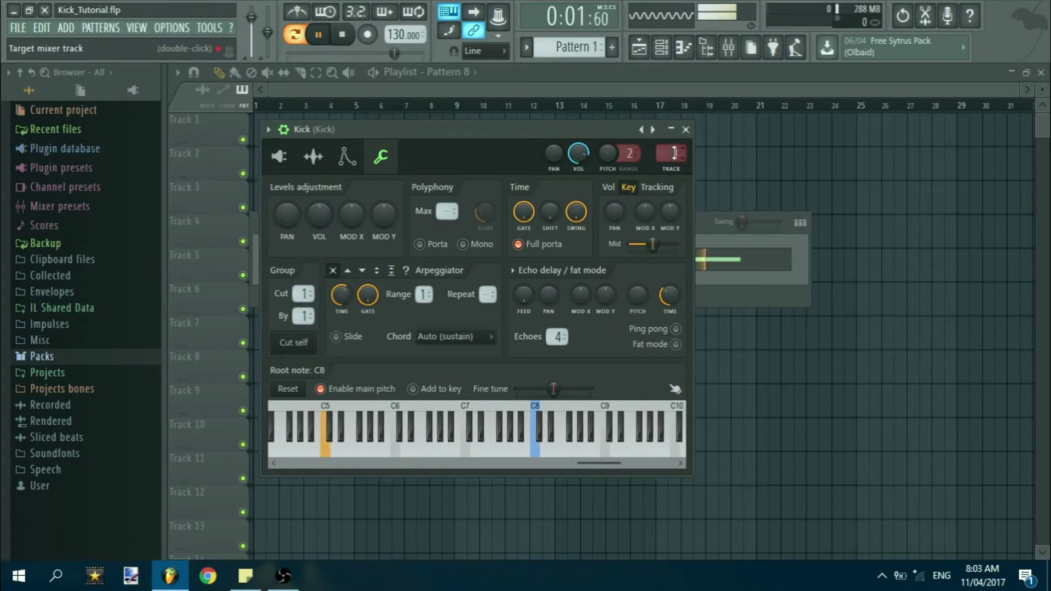
Raise the Kick's volume multiplier in Levels adjustment to about 144%, checking its level in the mixer.
left_click_drag(319, 215, 319, 199)
key("XF86AudioLowerVolume")
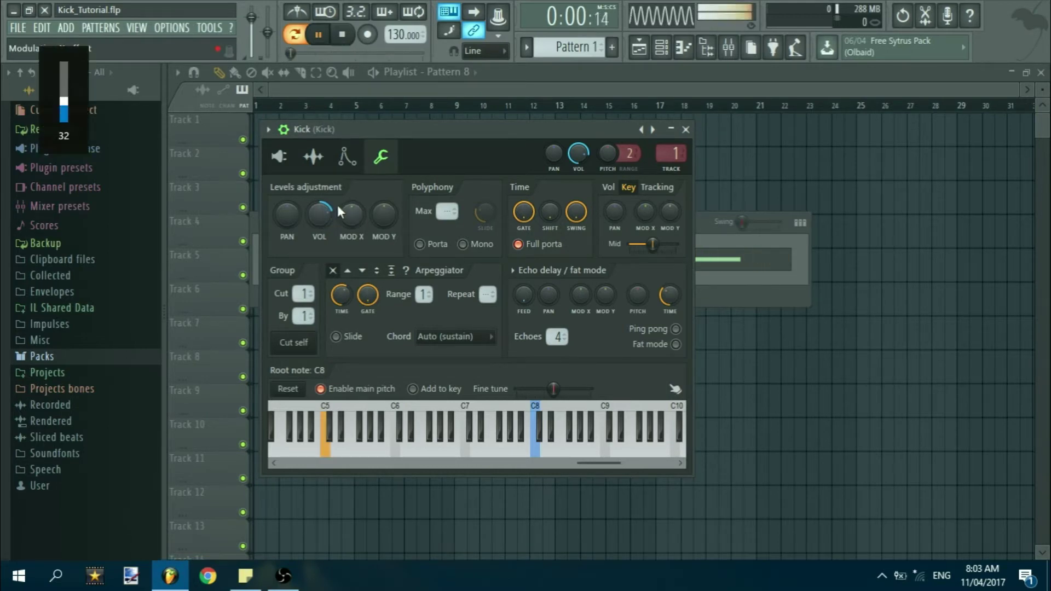
key("F9")
key("F9")
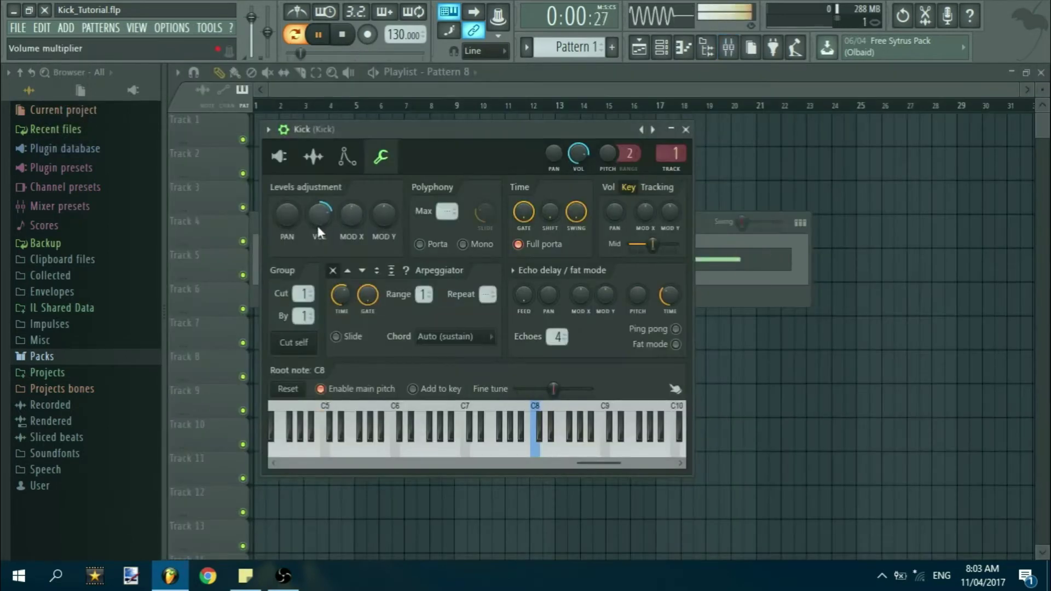
key("F9")
key("F9")
key("F9")
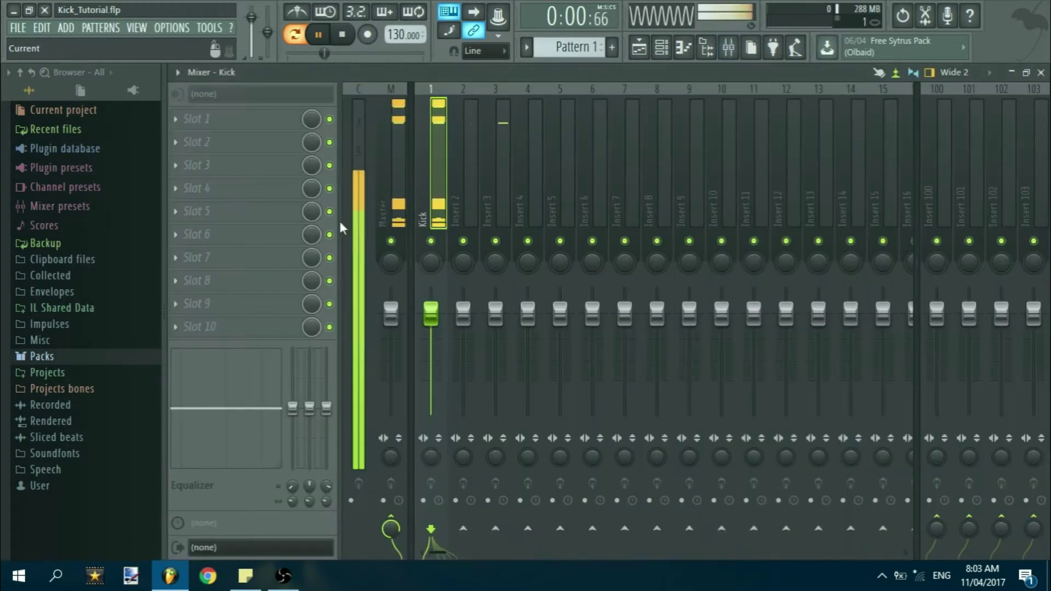
key("F9")
left_click(319, 216)
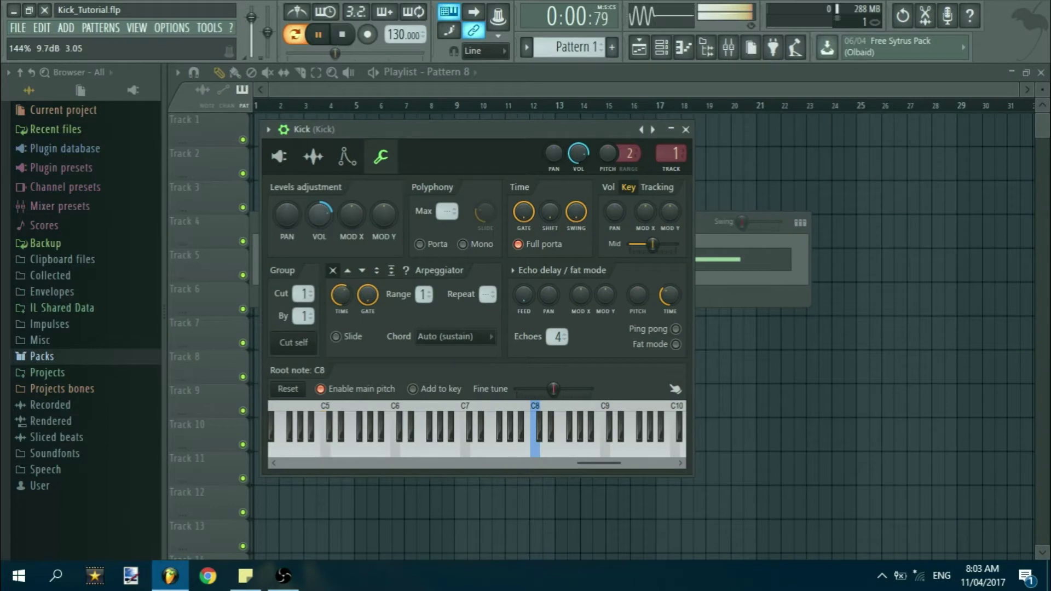
Return to the Kick's oscillator settings, lower the system volume to 30 and stop playback.
left_click(279, 157)
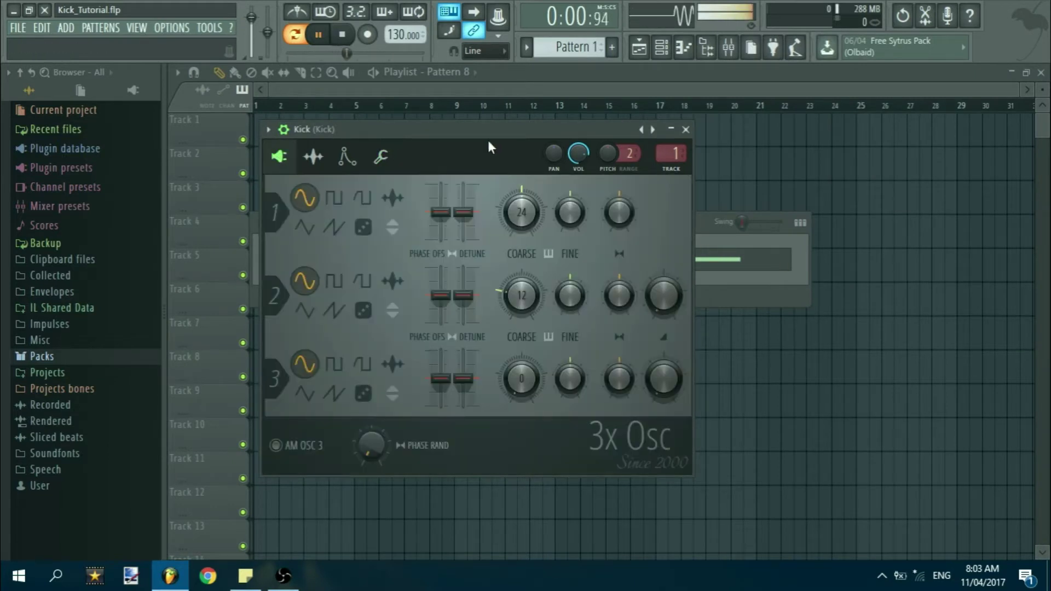
key("XF86AudioLowerVolume")
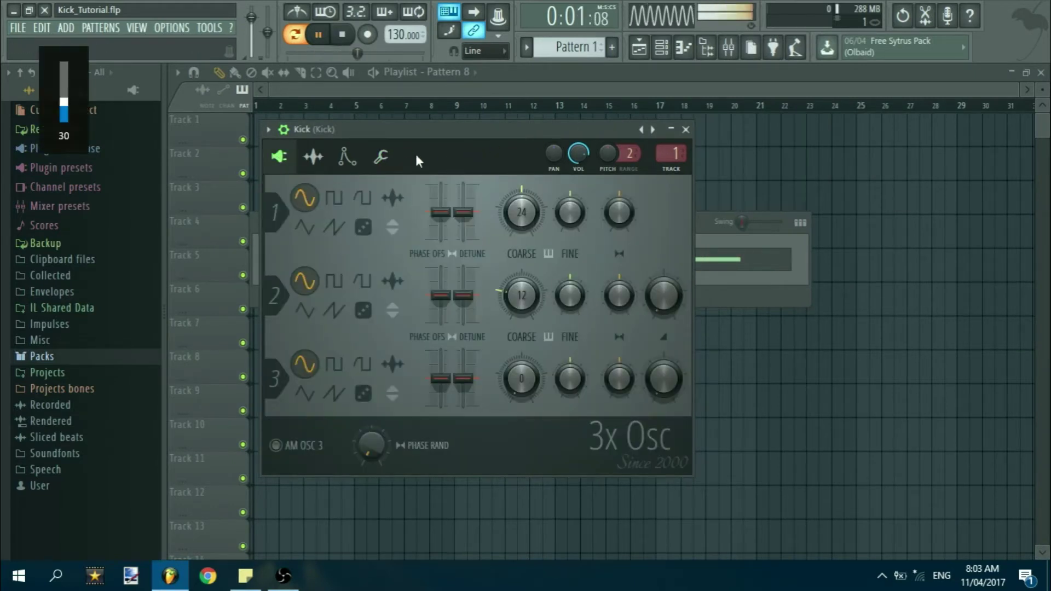
key("space")
Shape the Kick's volume envelope with zero attack, sustain and release, a very short hold and a short decay during playback.
left_click_drag(385, 127, 410, 131)
left_click(366, 157)
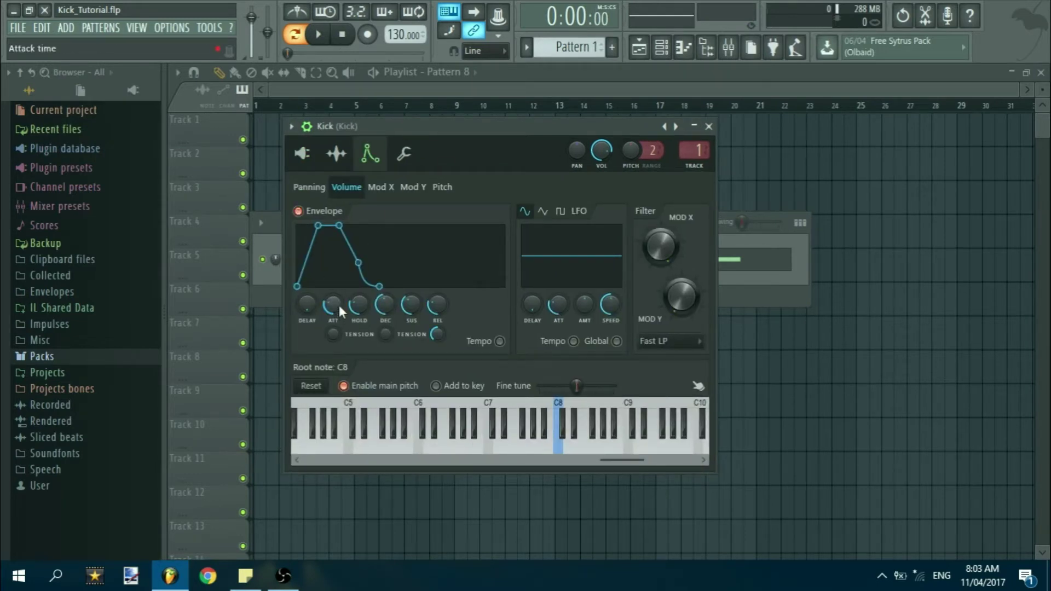
left_click_drag(340, 311, 340, 333)
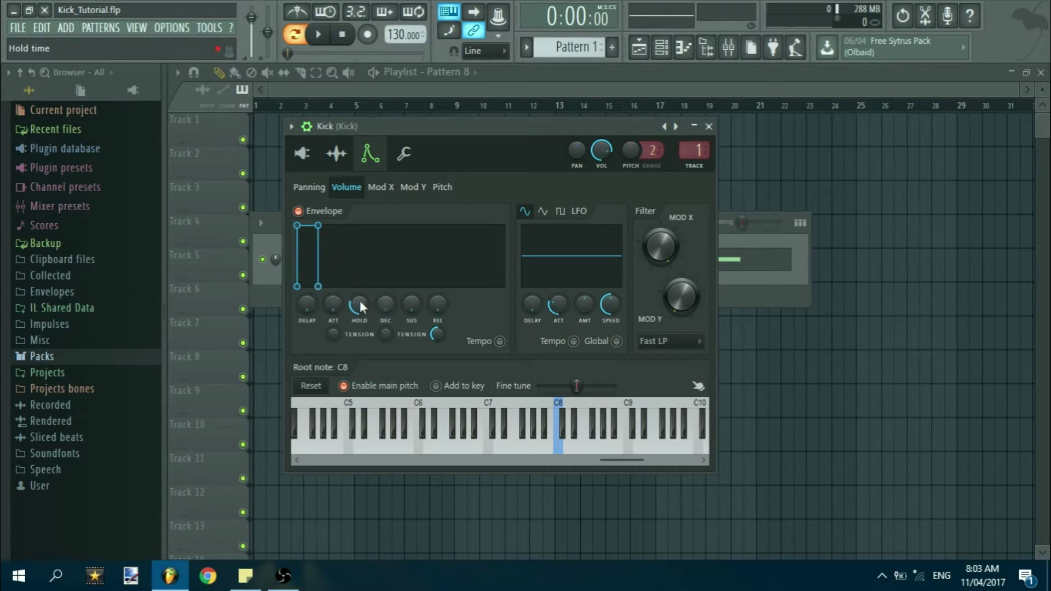
key("space")
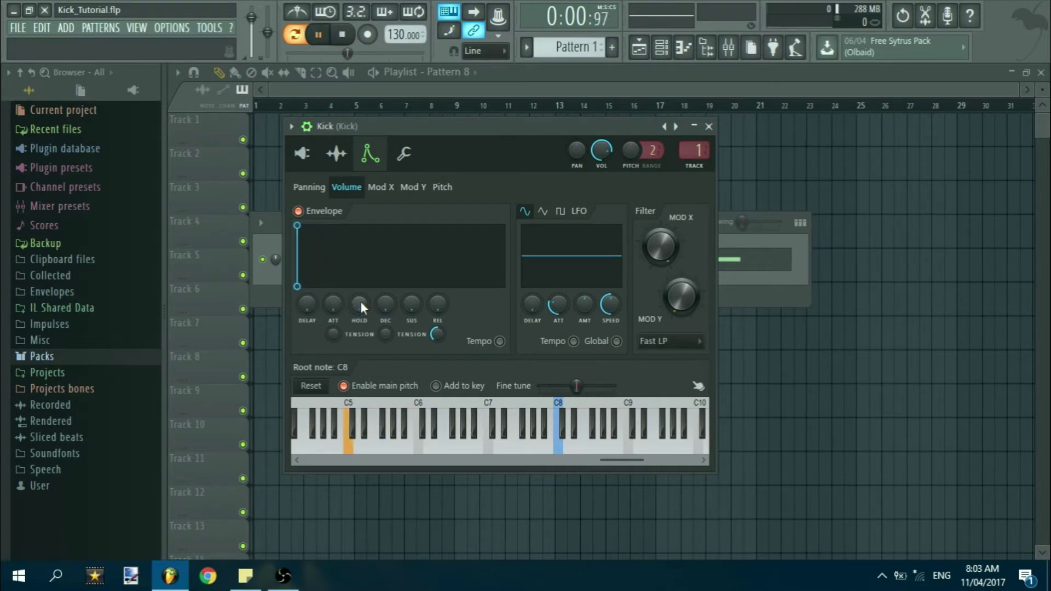
left_click_drag(359, 304, 359, 300)
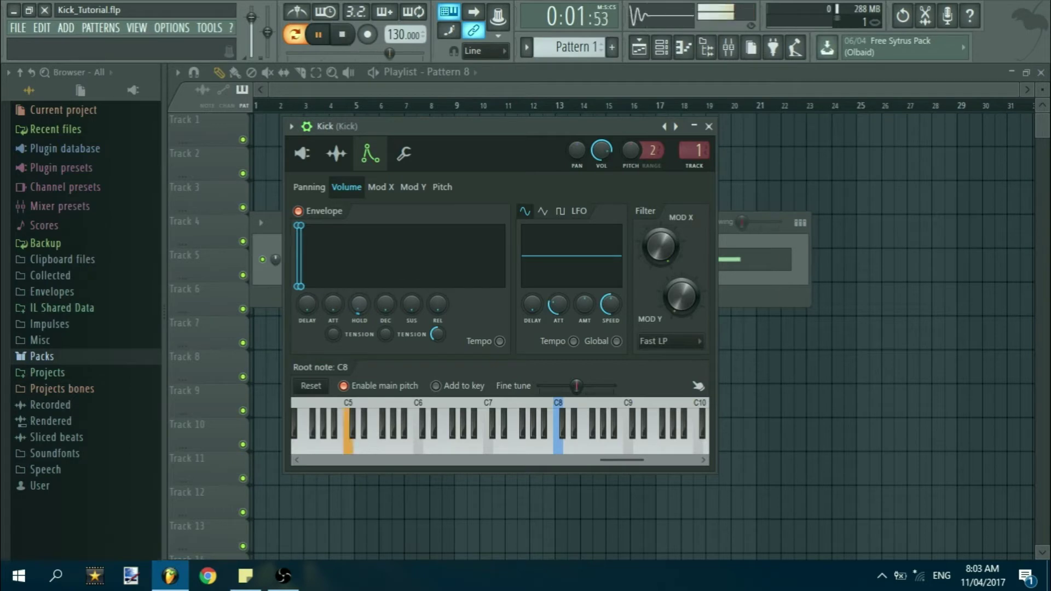
left_click_drag(389, 305, 389, 299)
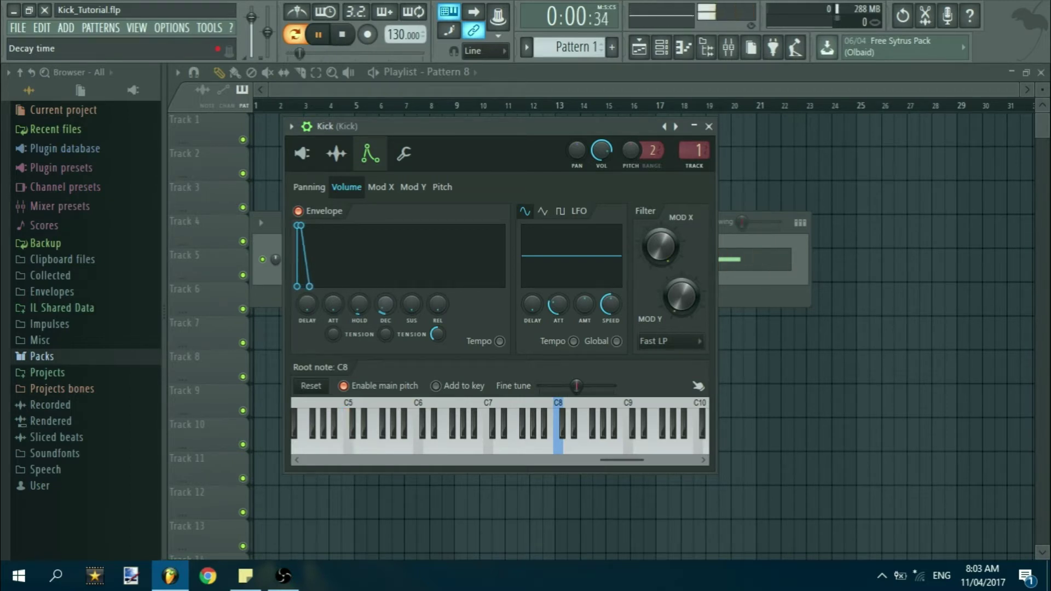
Raise the Kick's pitch envelope amount and give it zero attack, hold, sustain and release, a very short decay and adjusted decay tension.
left_click(443, 188)
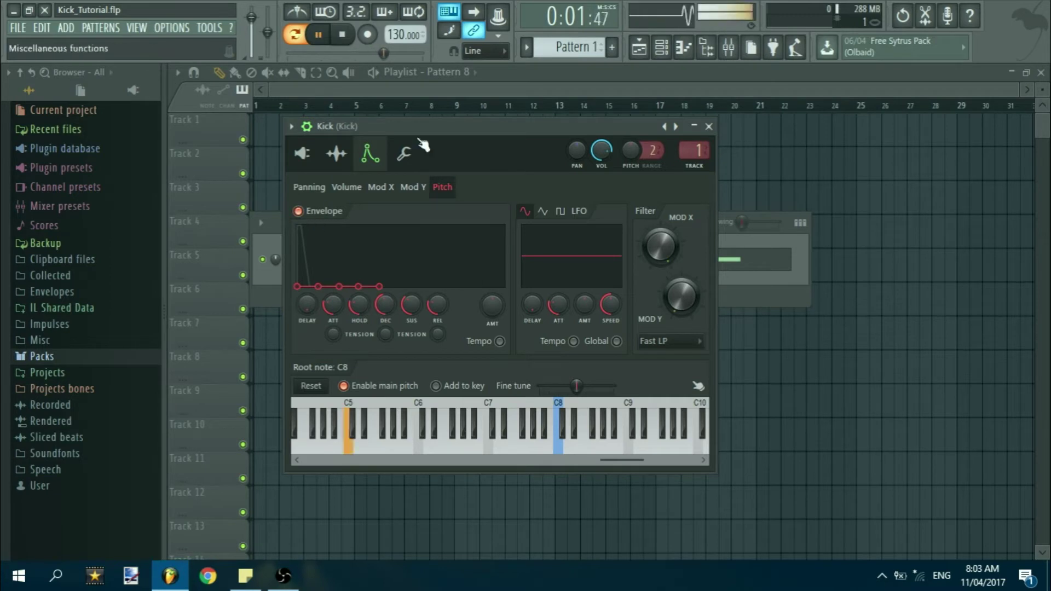
left_click_drag(494, 310, 494, 265)
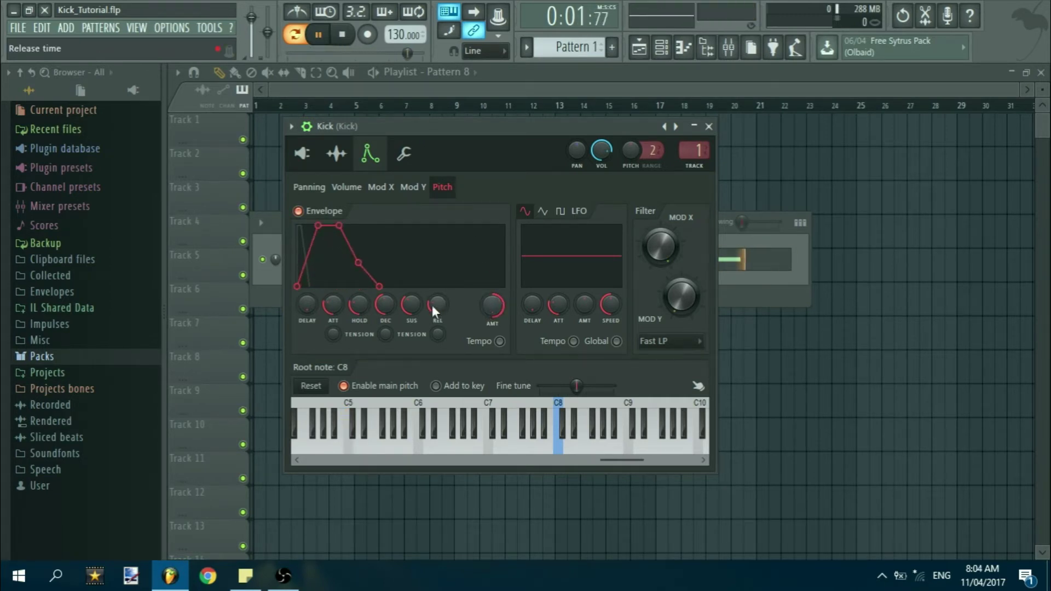
mouse_move(391, 308)
left_mouse_down()
mouse_move(382, 296)
mouse_move(334, 314)
mouse_move(359, 320)
mouse_move(388, 304)
left_mouse_up()
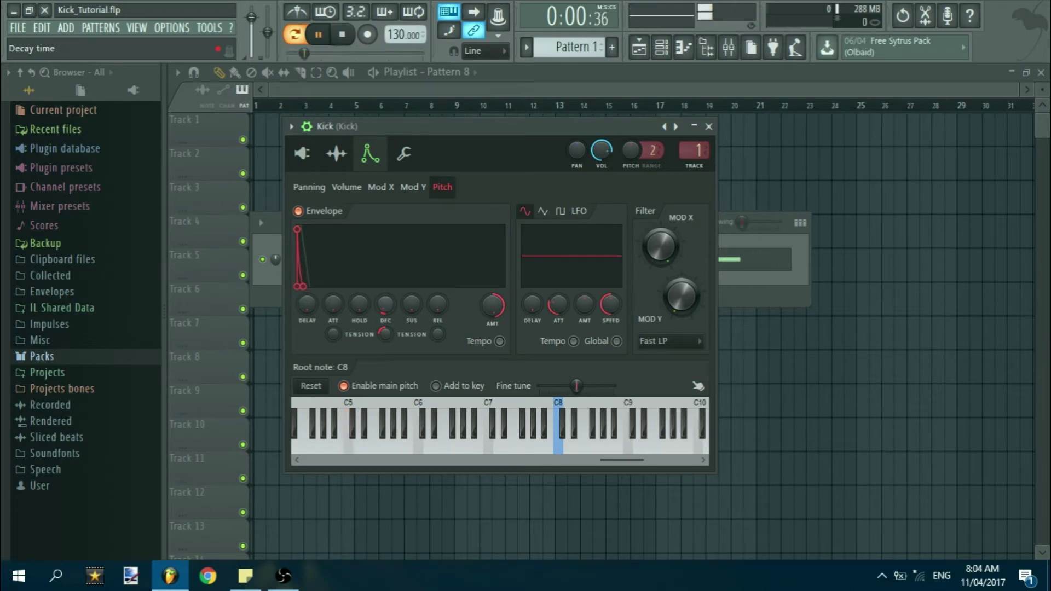
Add a low sustain and a short release to the Kick's volume envelope and reset its decay tension.
left_click(346, 186)
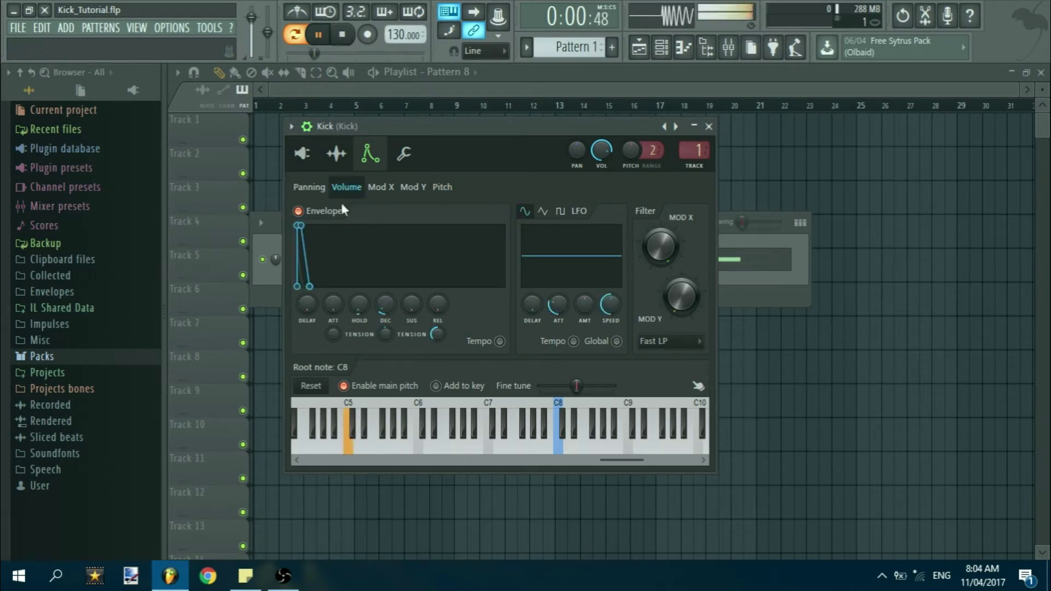
left_click_drag(386, 333, 386, 329)
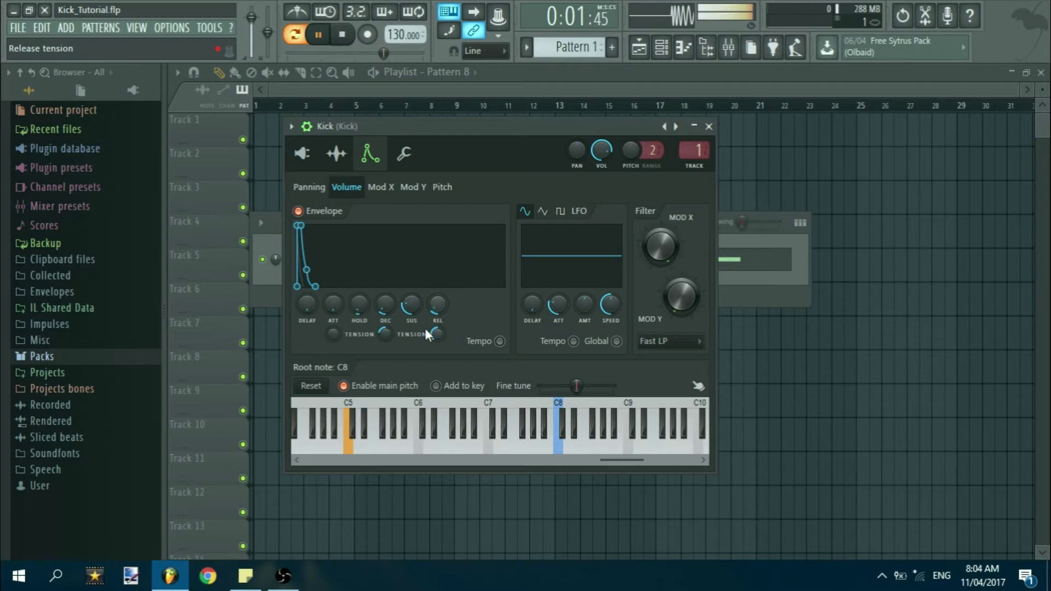
right_click(384, 332)
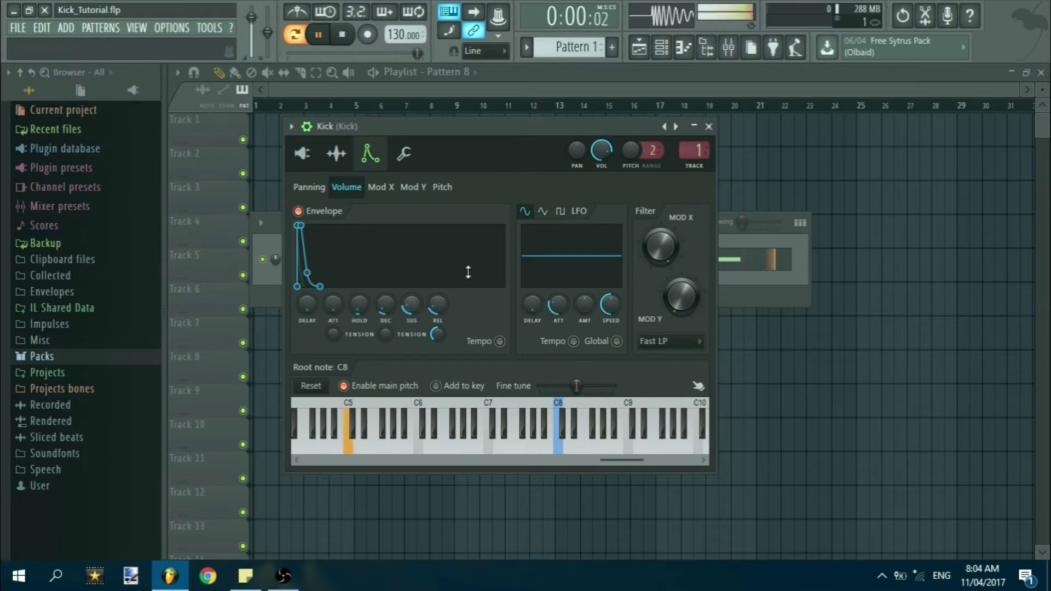
Select and shorten all four Kick notes, extend the time selection to bar 2, and transpose the notes down to A4.
left_click(708, 127)
left_click(450, 260)
key("ctrl+a")
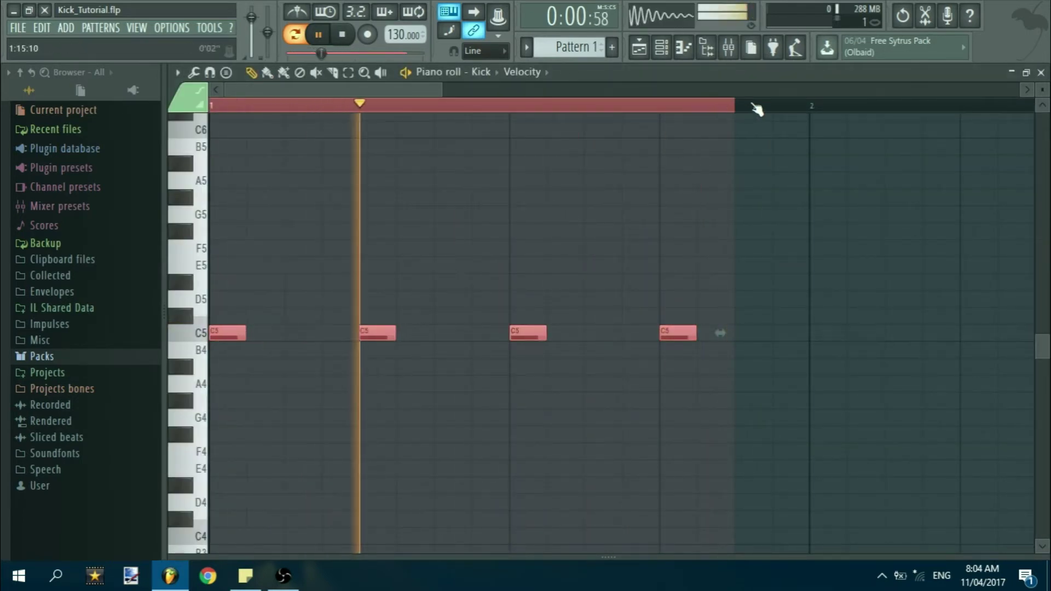
left_click_drag(734, 105, 810, 107)
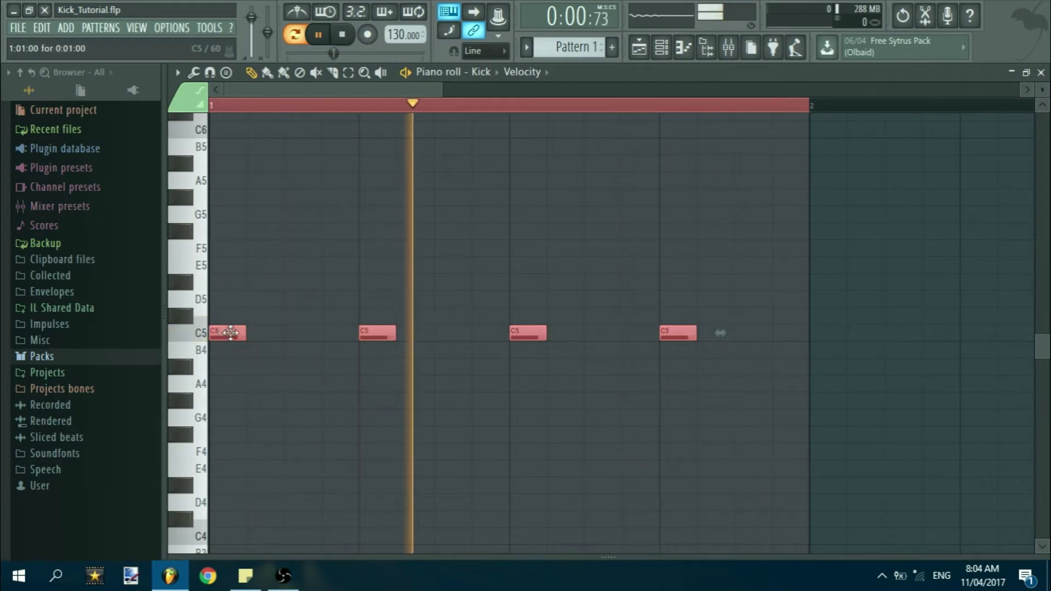
left_click_drag(226, 332, 222, 383)
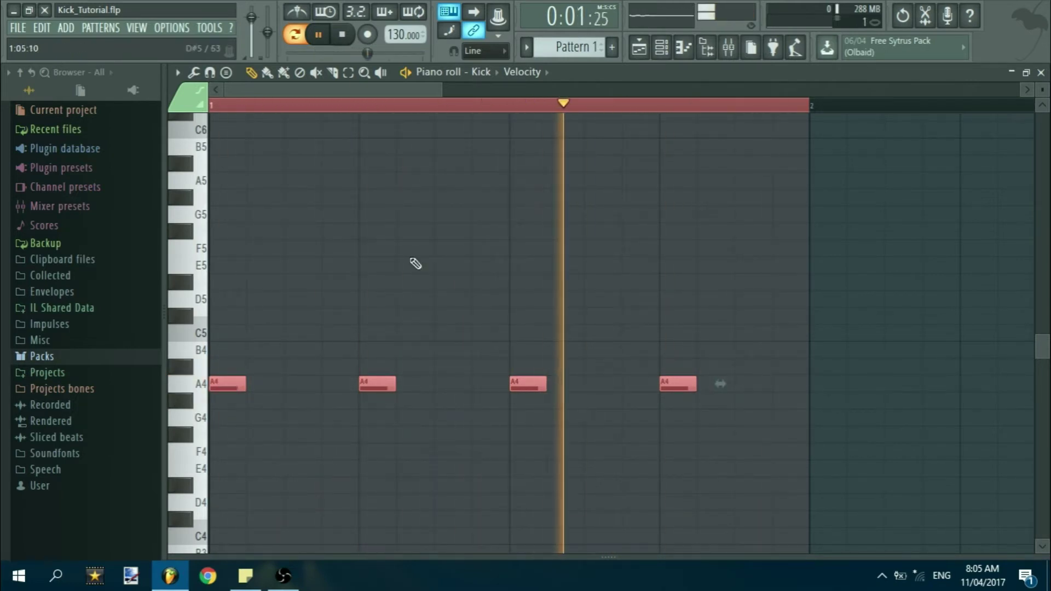
key("F5")
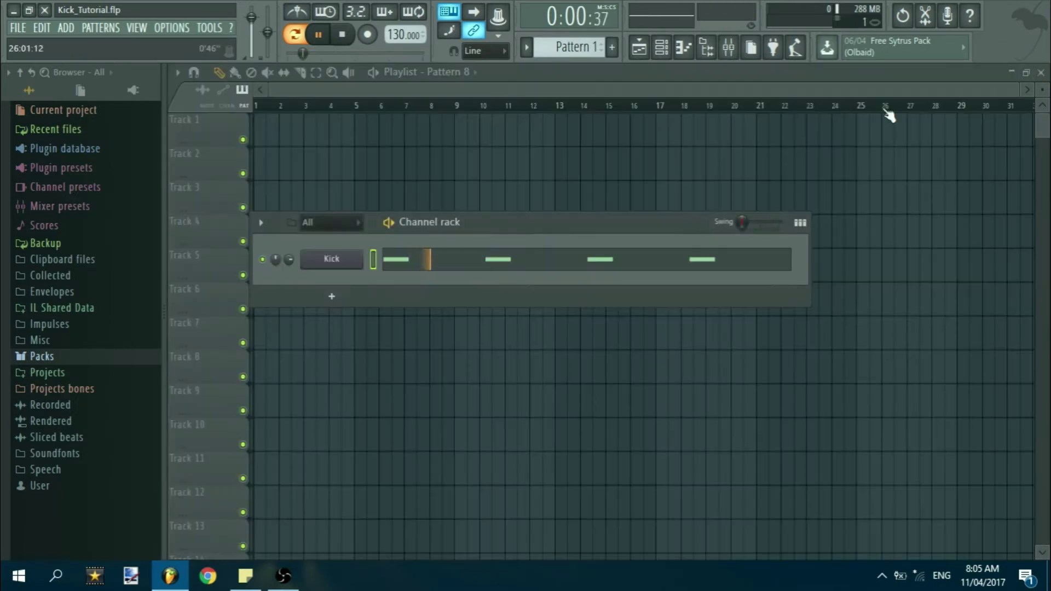
Check the Kick's mixer level and lower the decay tension of its volume envelope for a curved decay.
left_click(331, 259)
key("F9")
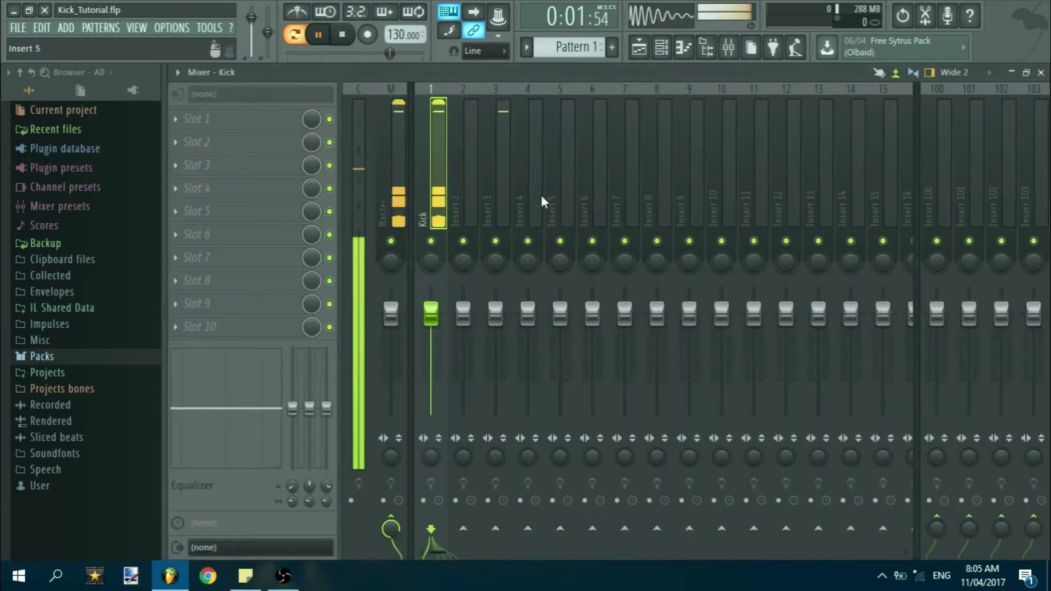
key("F9")
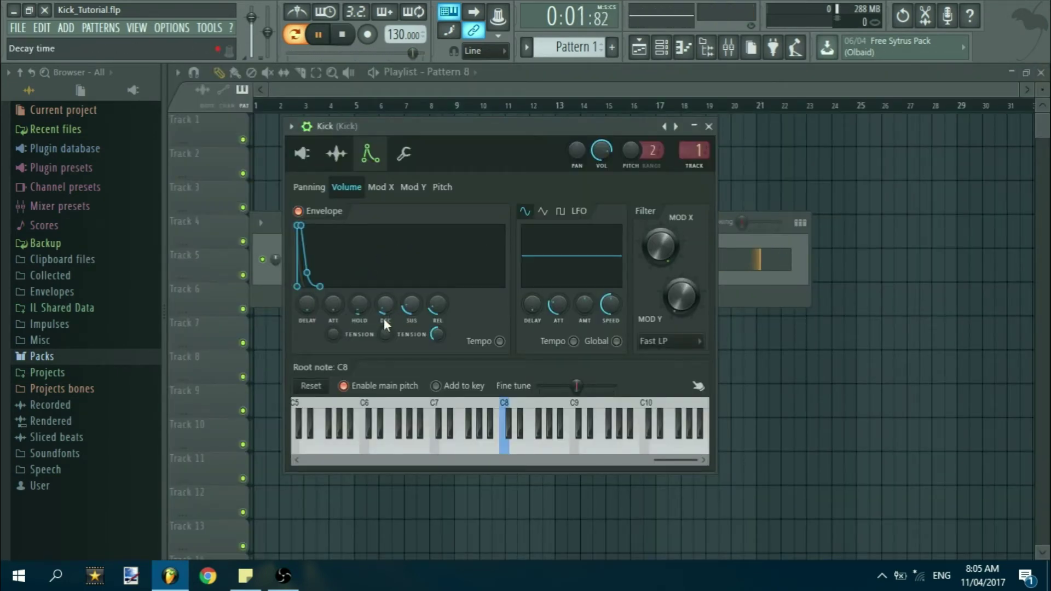
left_click_drag(384, 333, 385, 353)
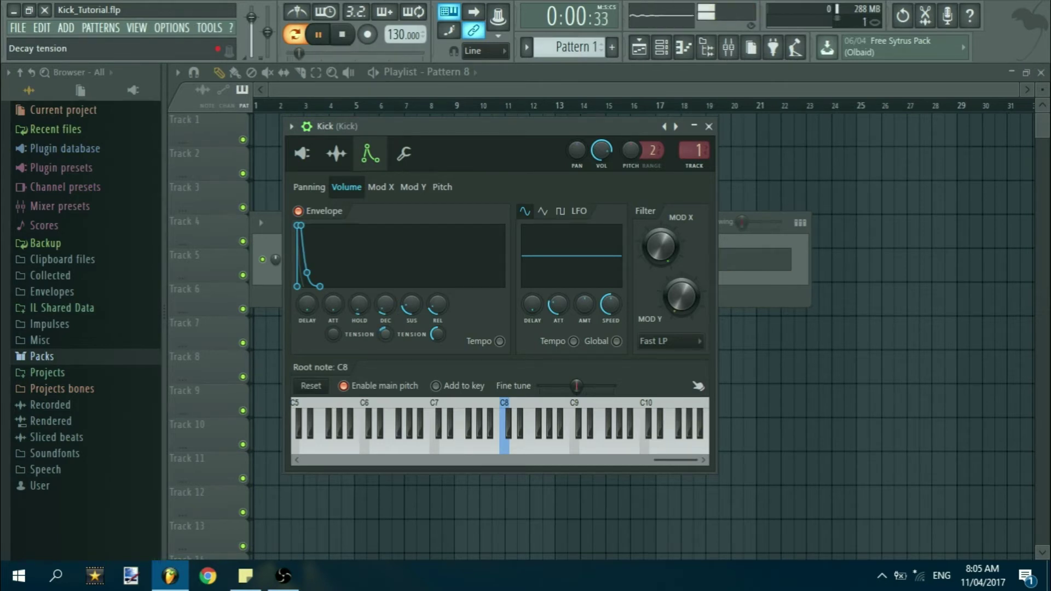
Recheck the Kick's pitch envelope amount and its panning and volume envelopes, and close the Kick's settings.
left_click(442, 186)
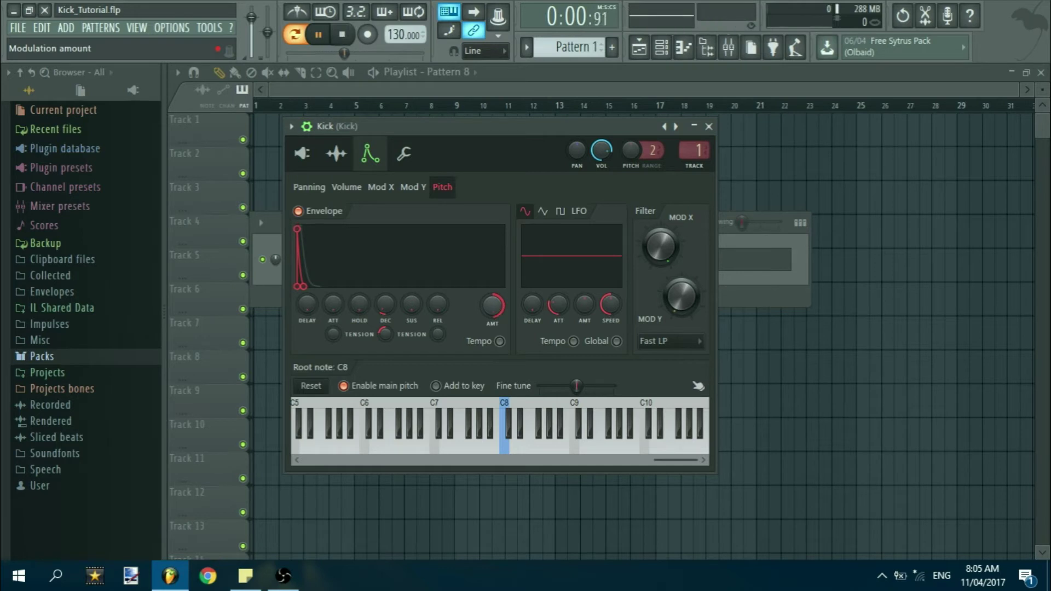
left_click(311, 187)
left_click(346, 187)
left_click(708, 127)
Stop playback and load Soundgoodizer into effect slot 1 of the Kick's mixer track.
left_click(729, 48)
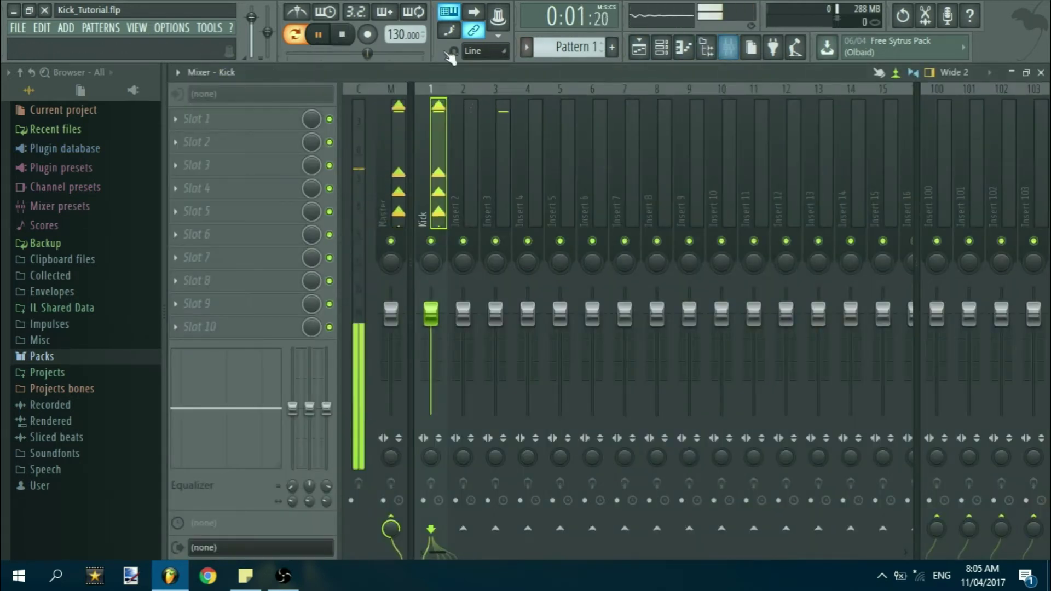
left_click(342, 34)
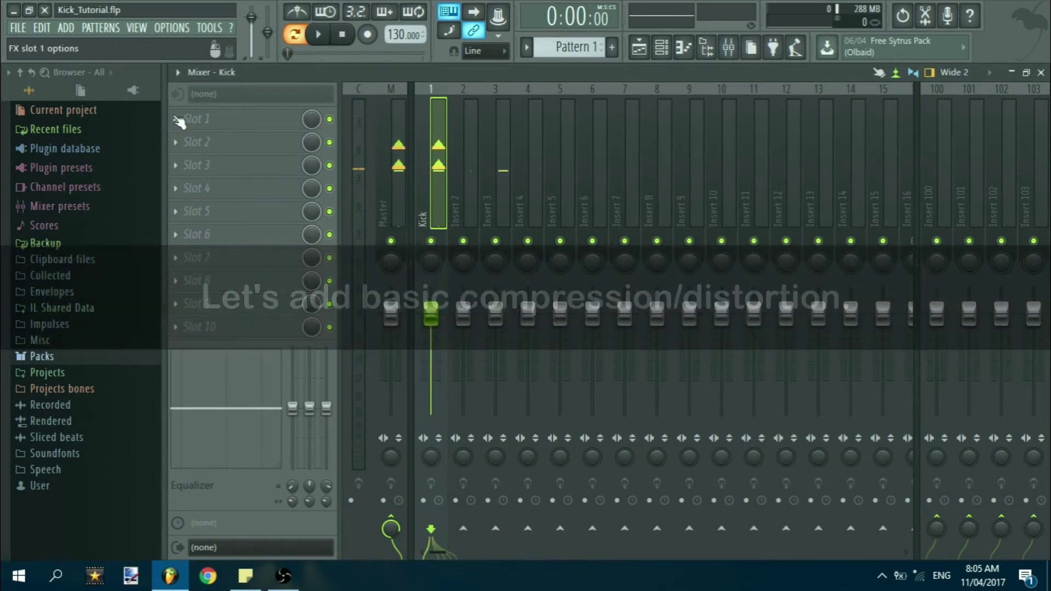
left_click(180, 120)
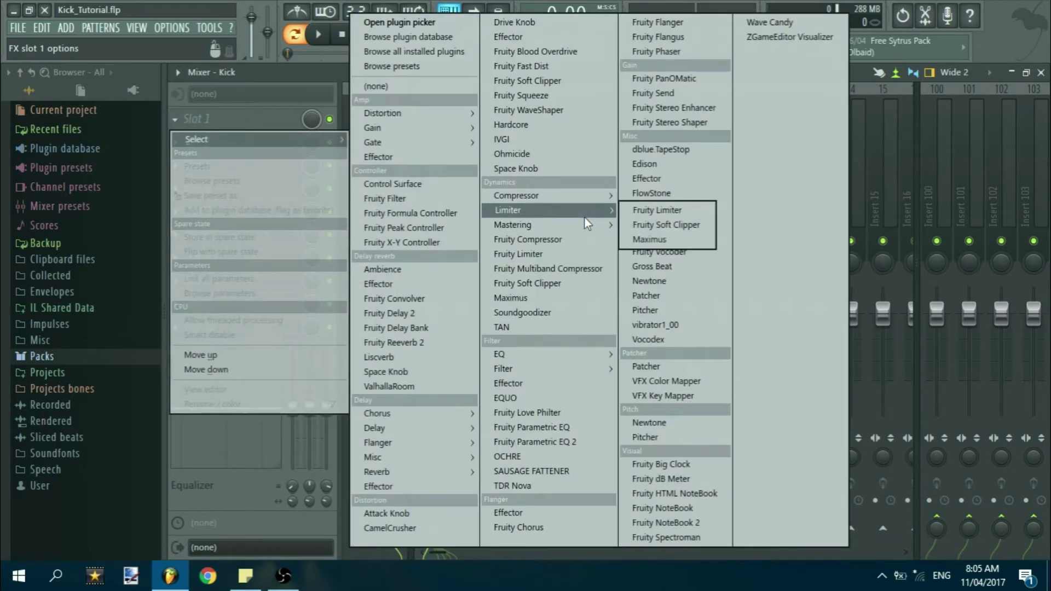
left_click(524, 313)
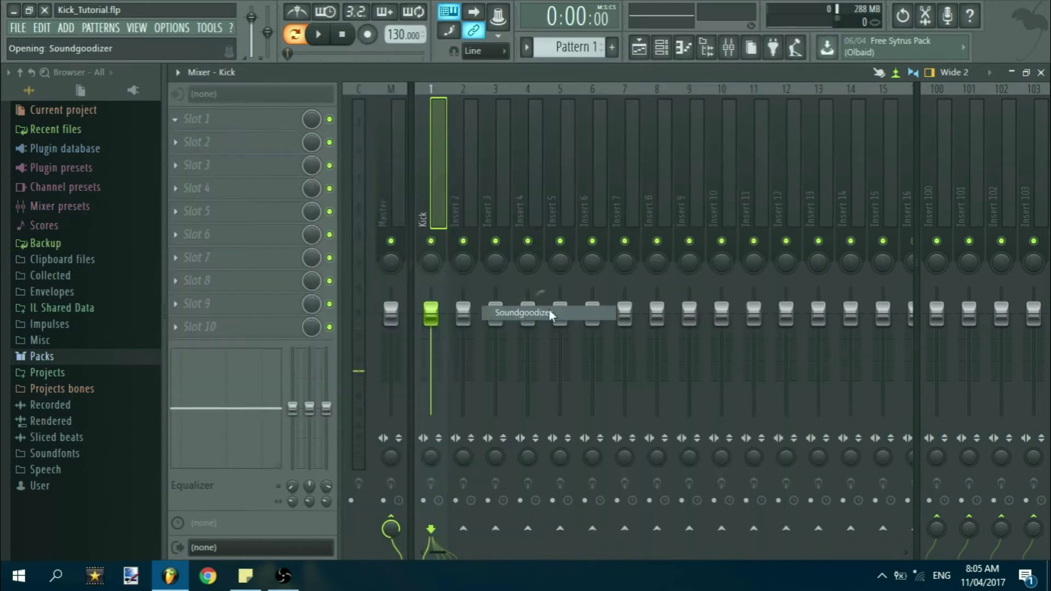
Play the kick, lower the Soundgoodizer amount, and audition modes B, C and D before returning to mode A.
left_click(322, 34)
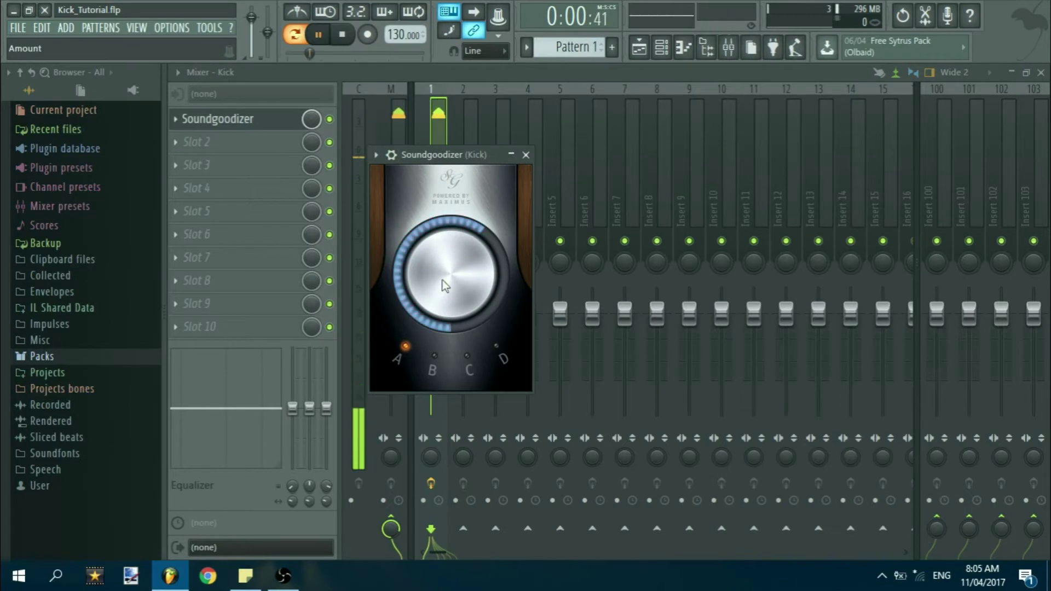
left_click_drag(458, 263, 458, 230)
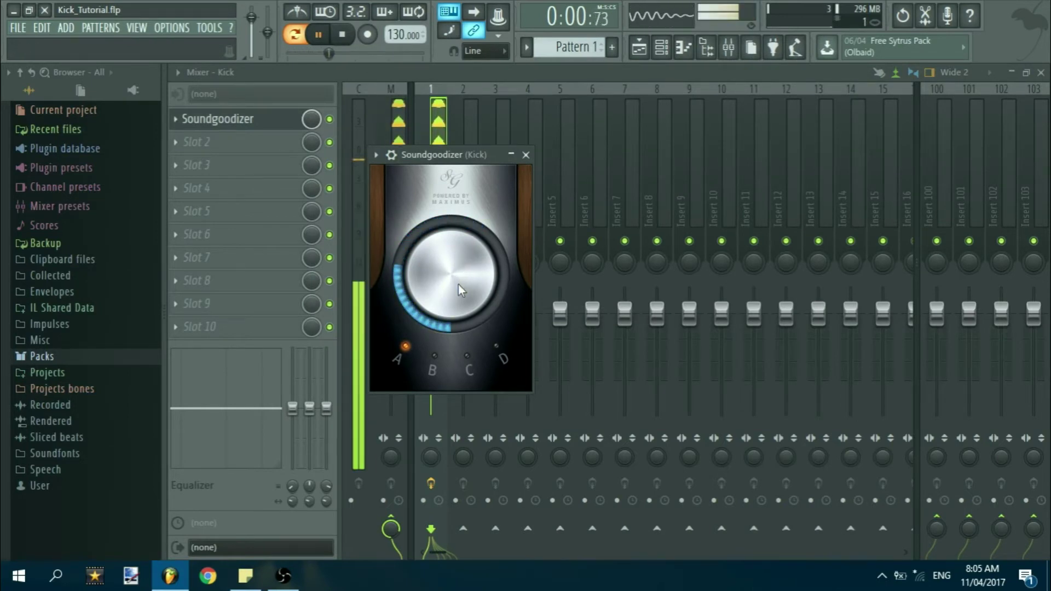
left_click(436, 356)
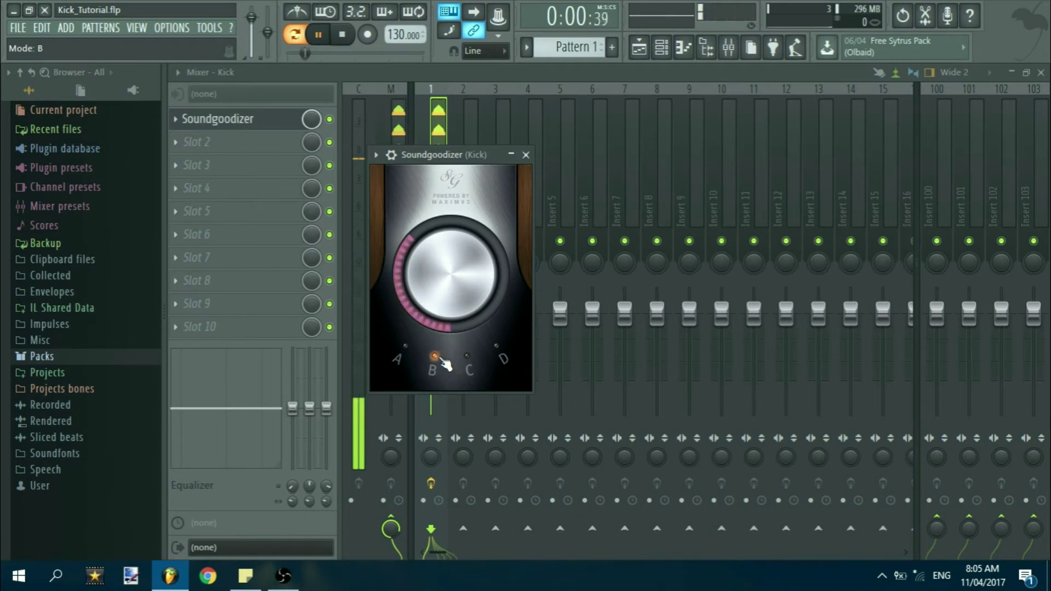
left_click(467, 356)
left_click(496, 346)
left_click(405, 346)
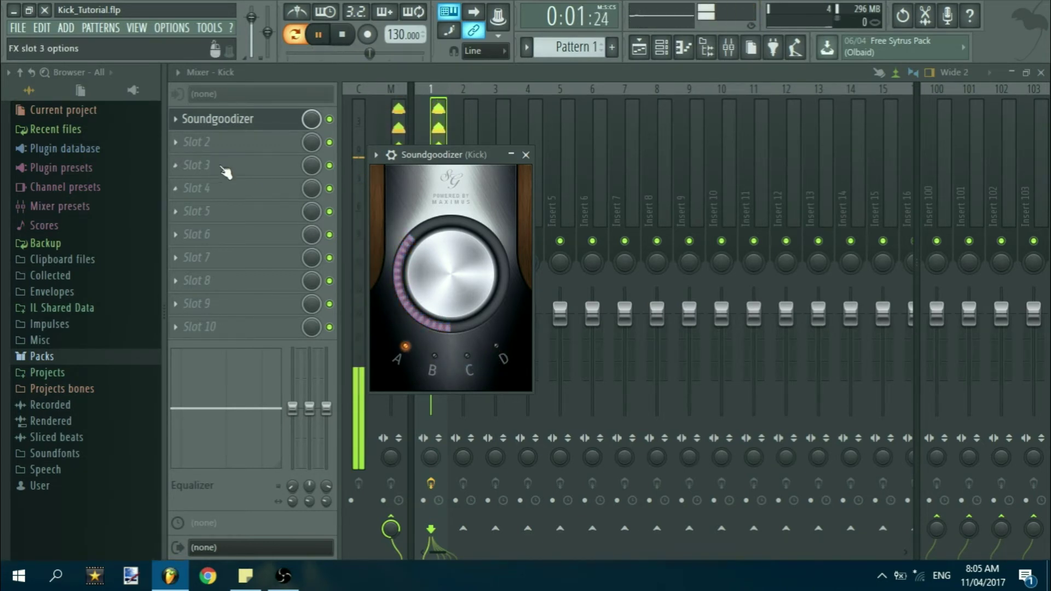
Add a second Soundgoodizer in slot 2 of the Kick track and set it to mode C with a low amount.
left_click(189, 143)
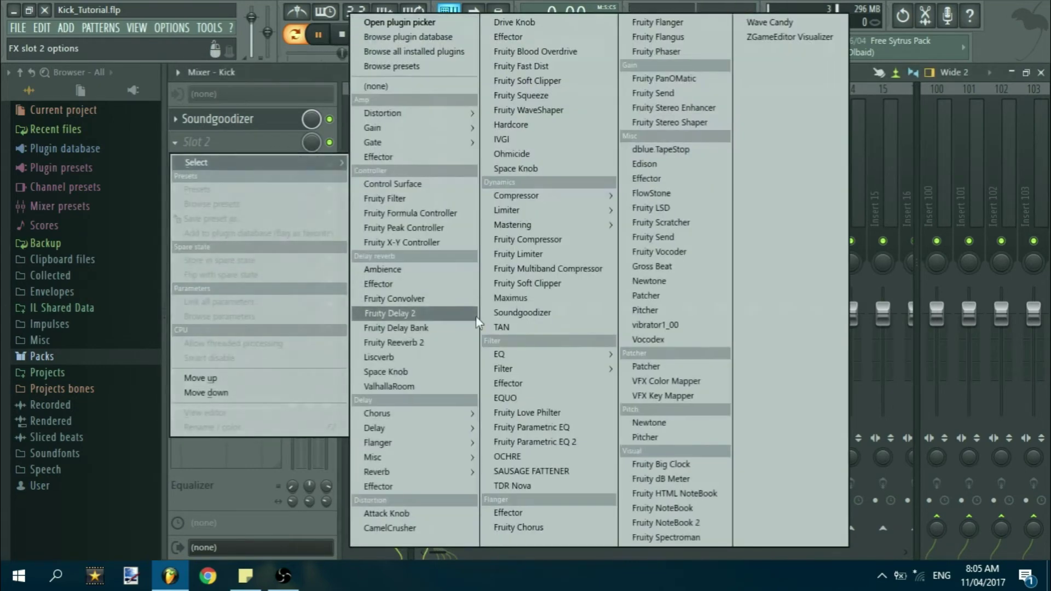
left_click(525, 313)
left_click_drag(377, 268, 523, 190)
left_click(506, 388)
left_click(540, 389)
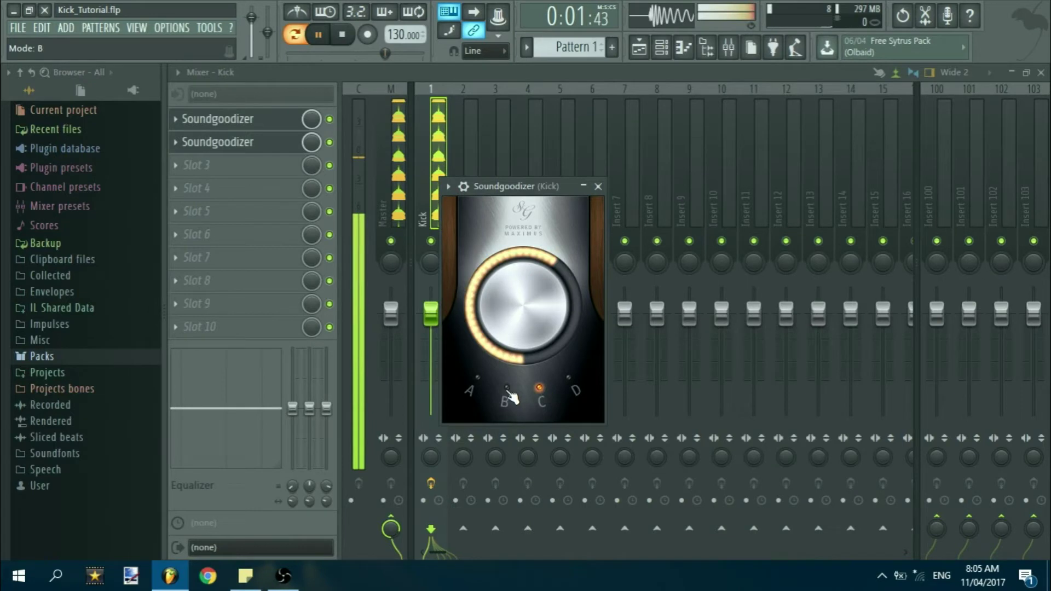
left_click_drag(521, 312, 521, 364)
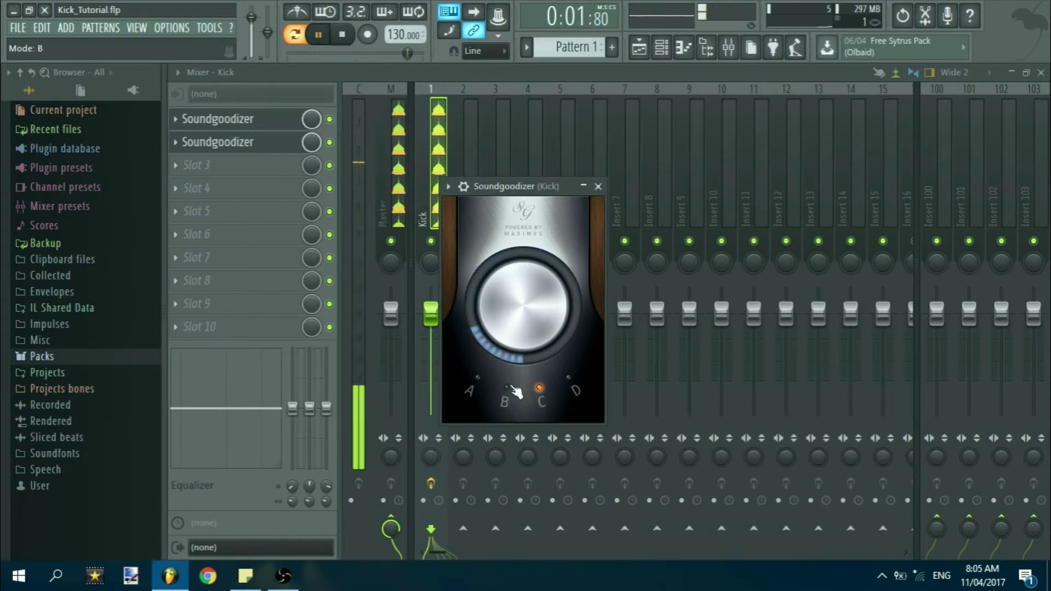
left_click(552, 390)
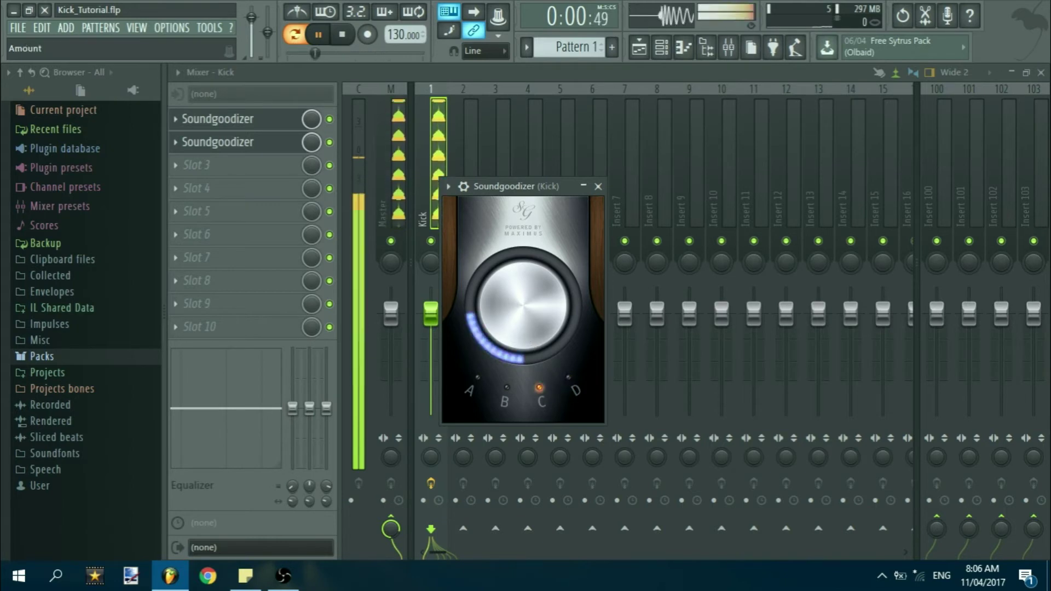
Compare the kick with the second Soundgoodizer bypassed and enabled, and close the effect and the mixer.
left_click(270, 138)
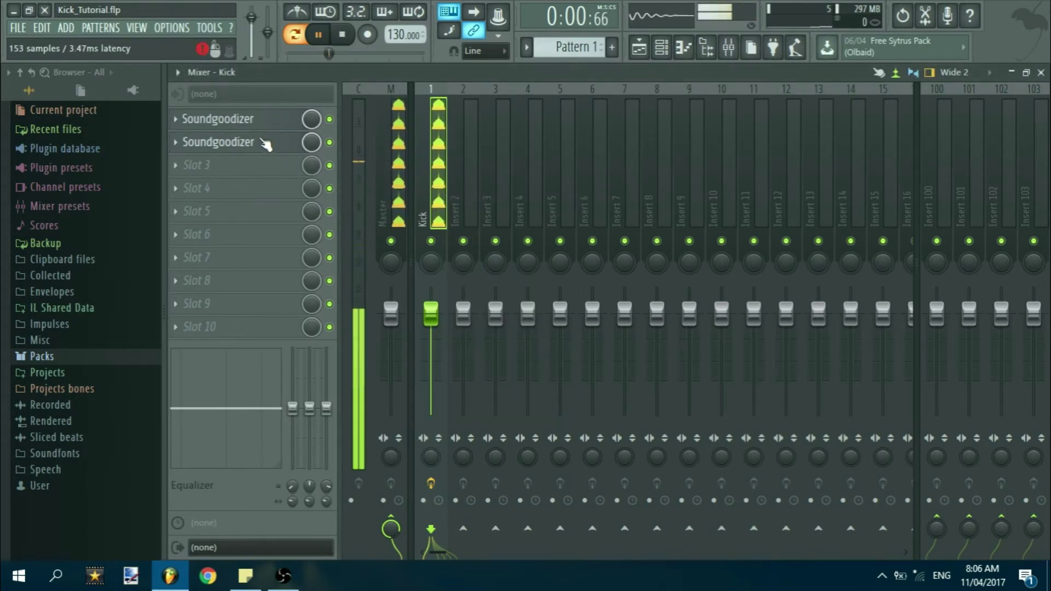
left_click(268, 141)
left_click(330, 142)
left_click(329, 143)
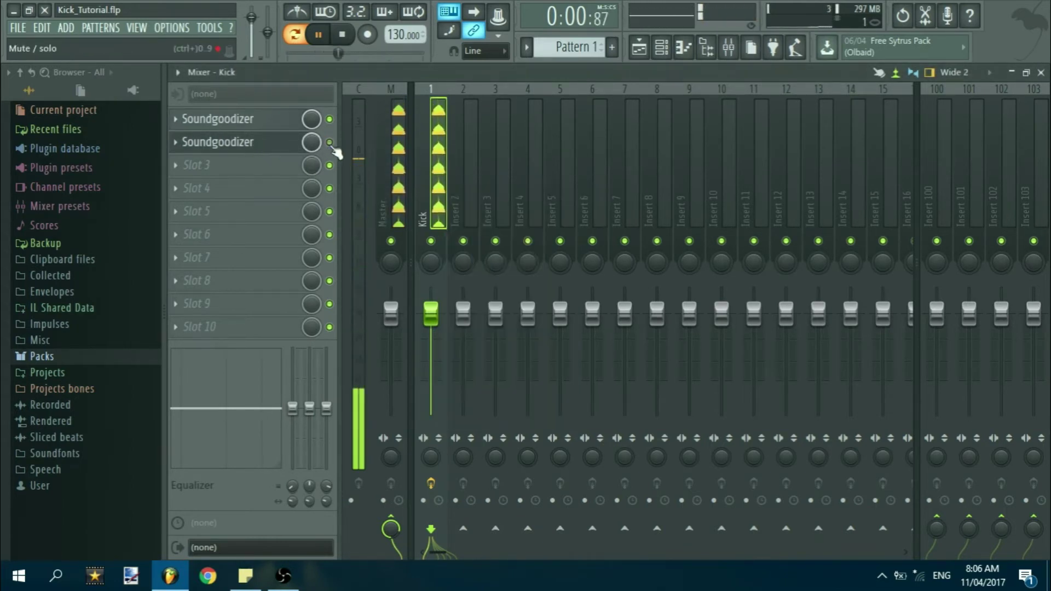
left_click(298, 143)
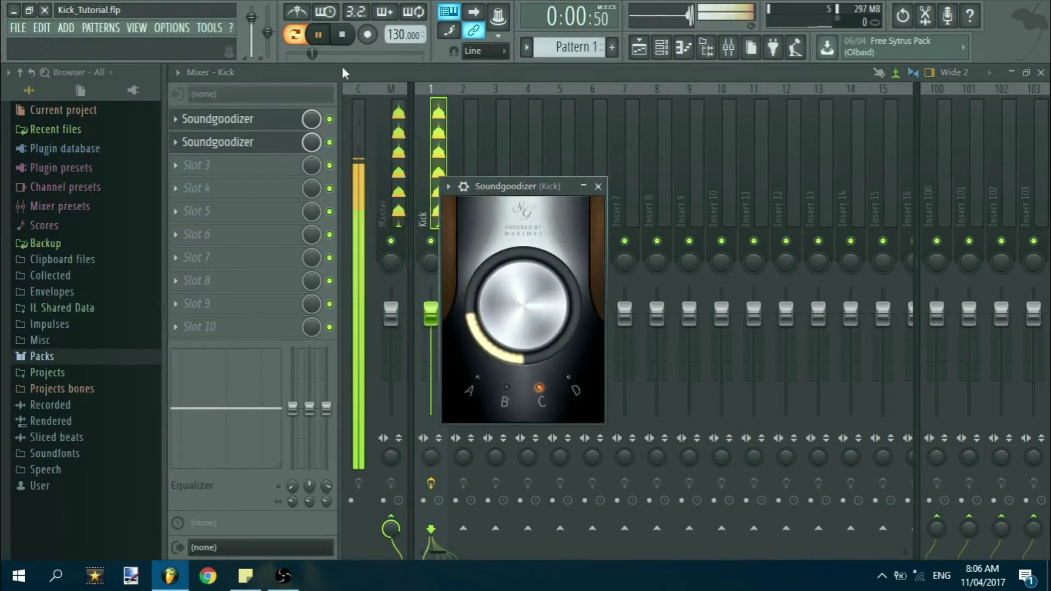
left_click(278, 138)
left_click(1041, 73)
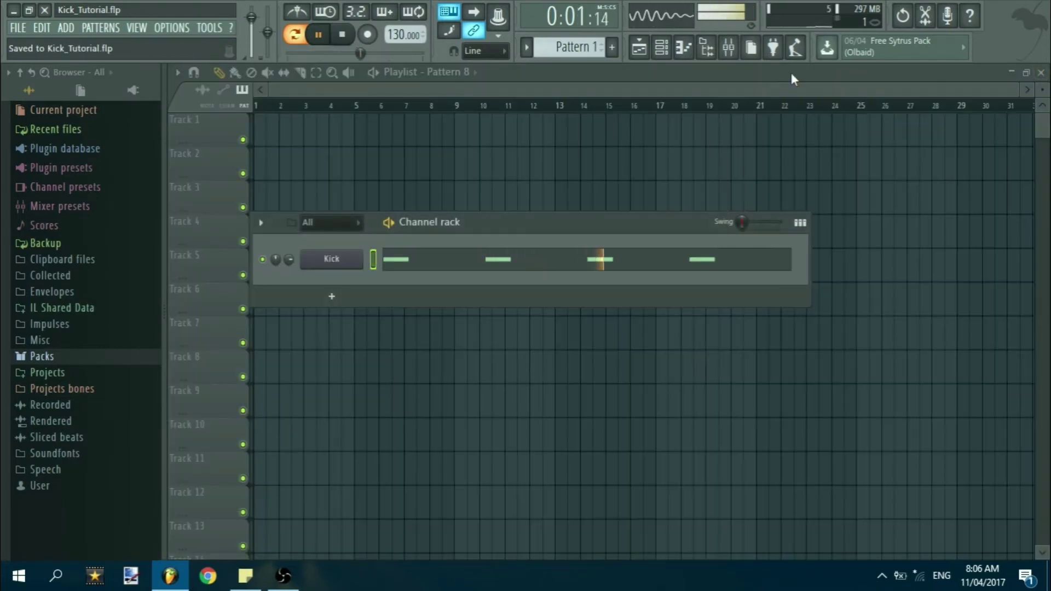
Reopen the mixer, stop playback, and load Fruity WaveShaper into slot 3 of the Kick track.
key("F9")
key("space")
left_click(247, 167)
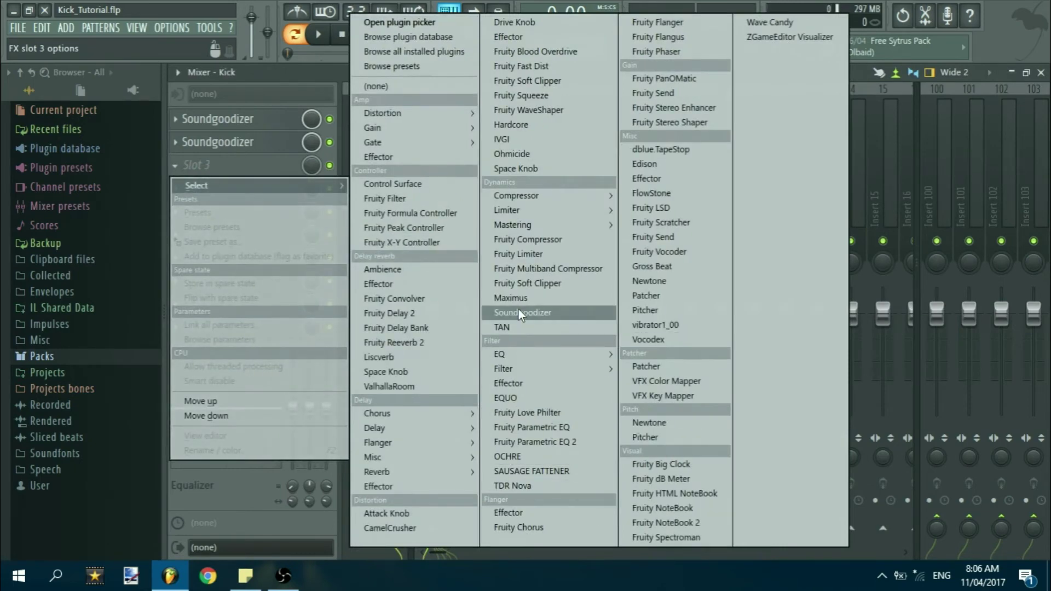
mouse_move(465, 113)
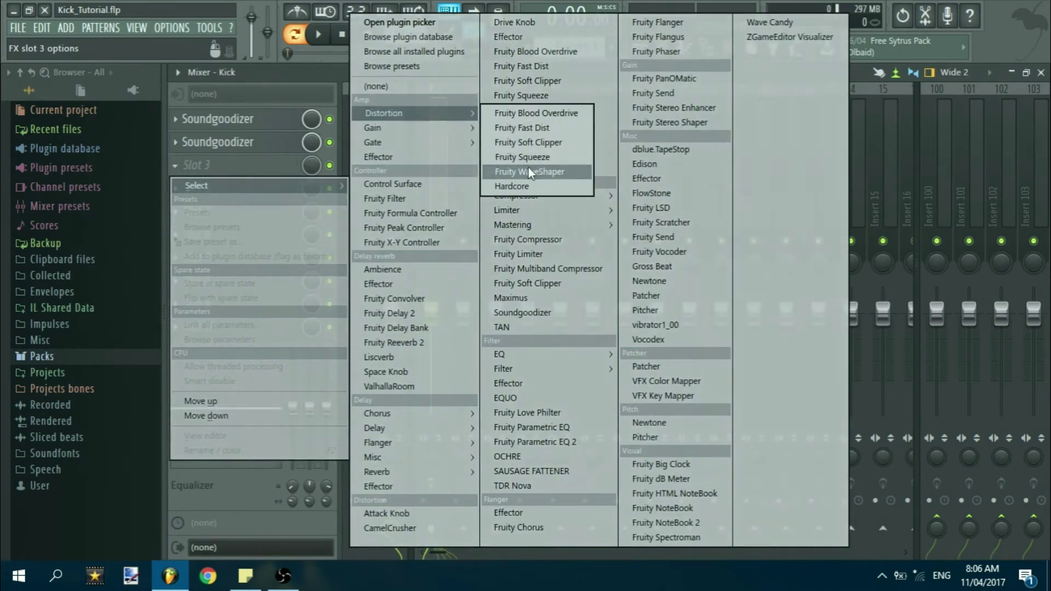
left_click(528, 171)
Shape the WaveShaper curve into a steep rise that flattens at maximum, audition the kick, and close the effect.
left_click_drag(511, 211, 542, 201)
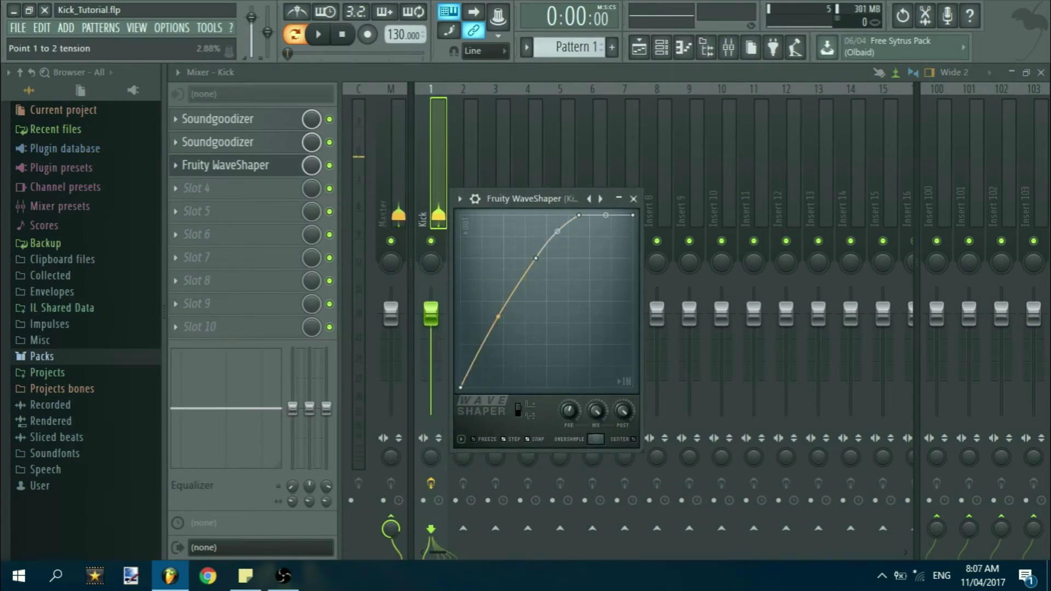
key("space")
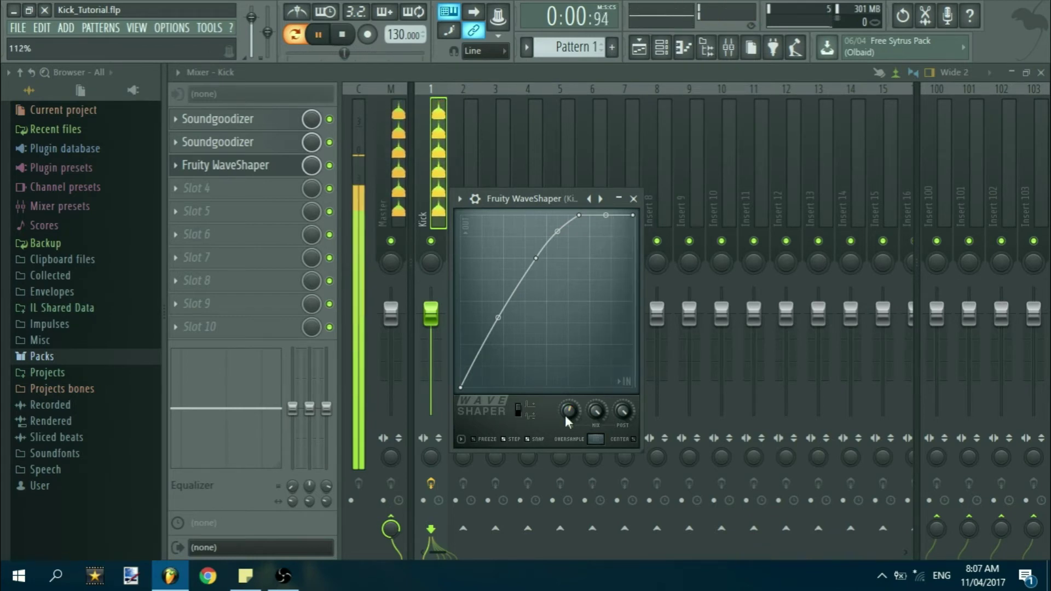
left_click(633, 199)
left_click(343, 35)
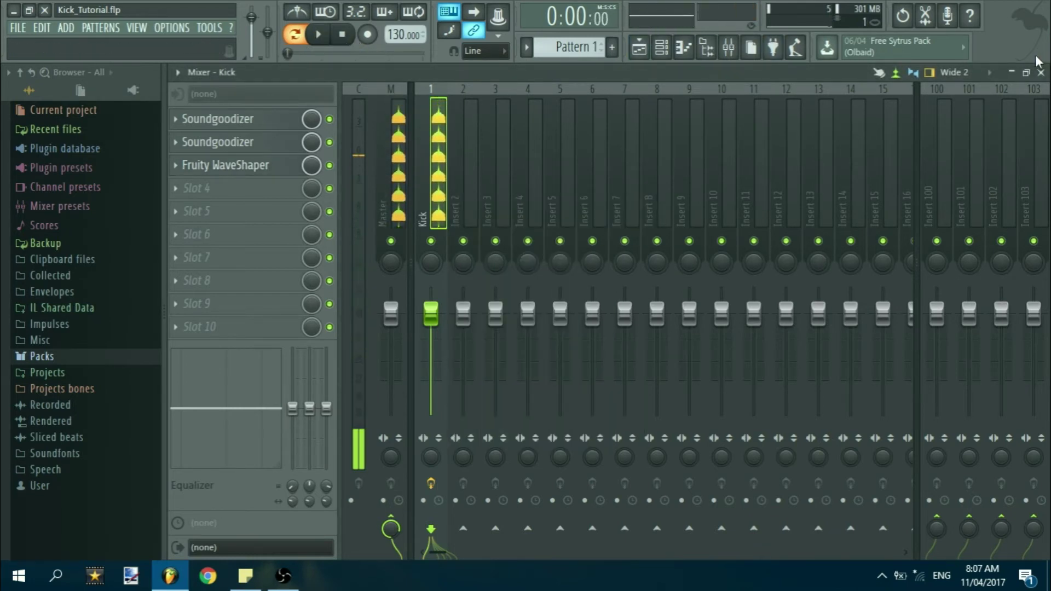
Lower the sustain and lengthen the release slightly in the Kick's volume envelope while it plays, and close the Kick's settings.
left_click(1041, 72)
left_click(348, 264)
left_click(318, 34)
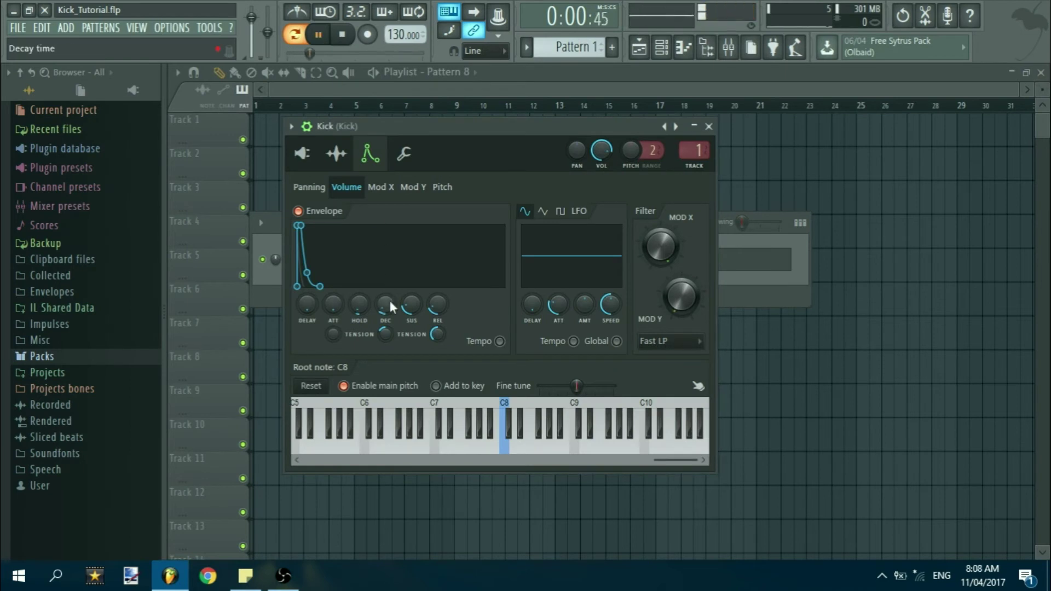
left_click_drag(438, 304, 411, 301)
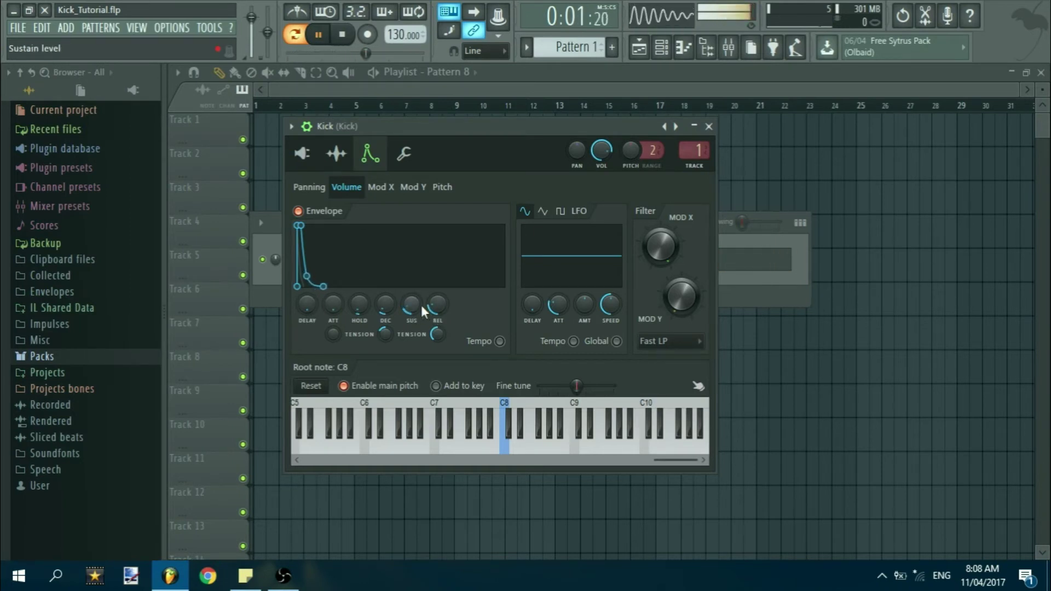
left_click(708, 126)
Add Fruity Parametric EQ 2 to slot 4 of the Kick's mixer track and reposition its window.
left_click(728, 47)
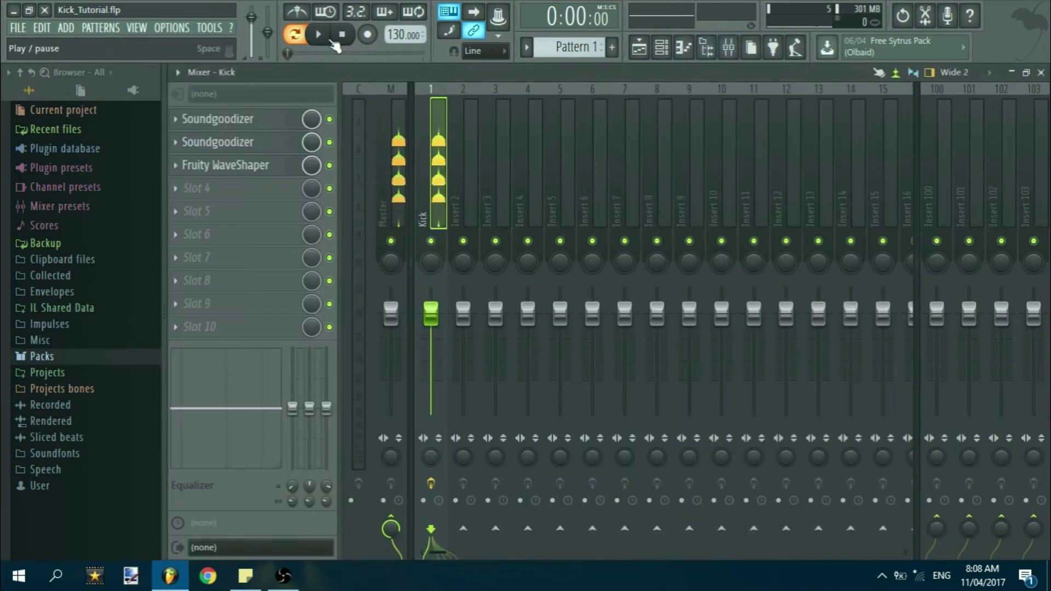
left_click(177, 190)
left_click(525, 441)
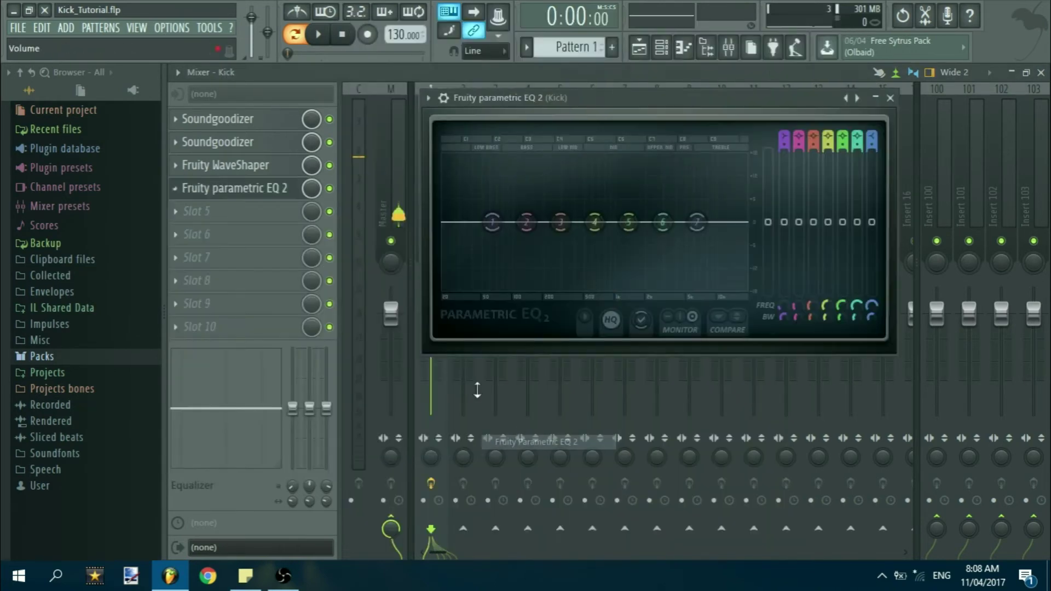
left_click_drag(528, 97, 584, 148)
left_click(483, 148)
left_click(497, 416)
Play the kick to locate its low-frequency peak and cut it with a narrow EQ band 2 at about 52 Hz.
key("space")
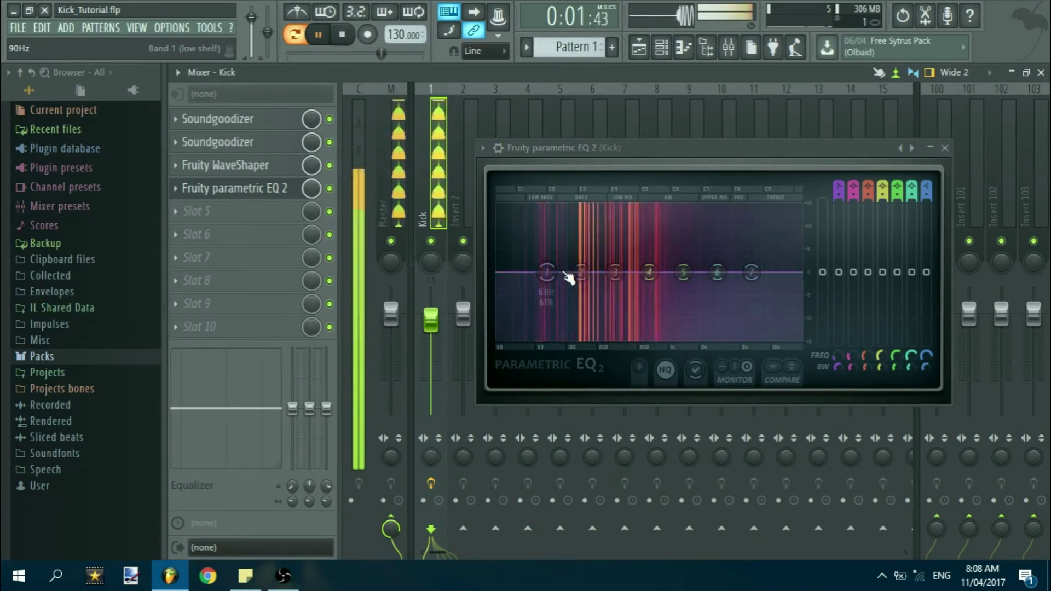
key("space")
left_click_drag(581, 272, 536, 291)
key("space")
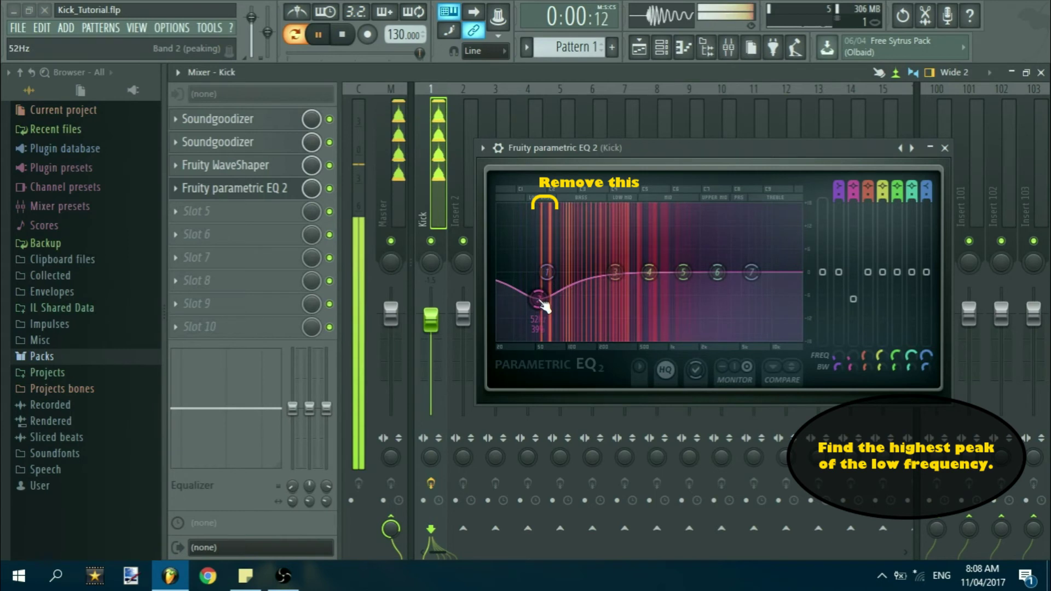
left_click_drag(541, 306, 543, 305)
left_click_drag(852, 298, 853, 293)
left_click_drag(853, 368, 852, 355)
left_click_drag(853, 293, 853, 298)
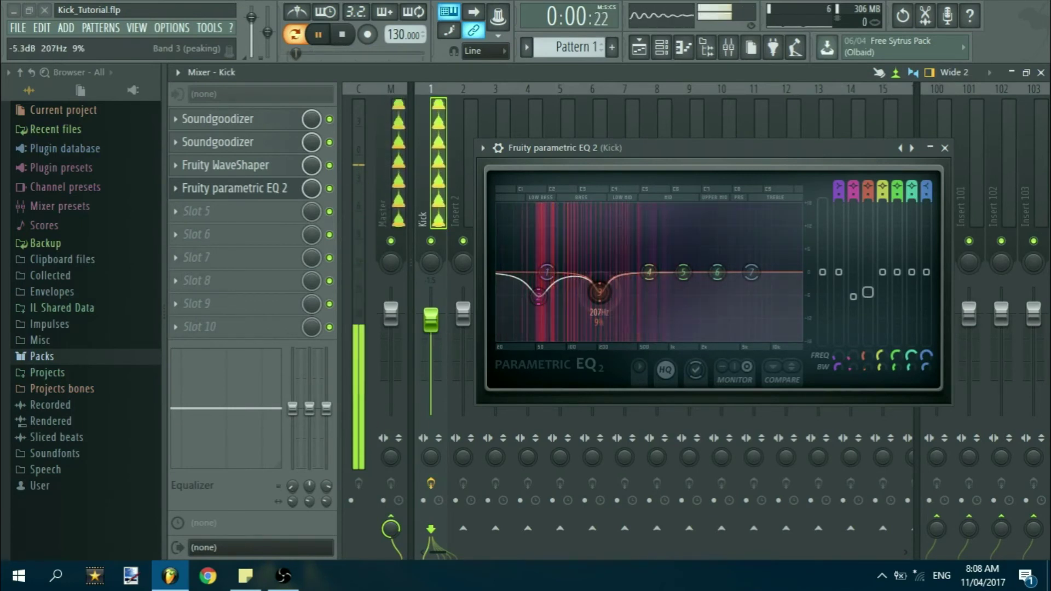
Cut the low mids with EQ band 3 at about 202 Hz, using a narrow bandwidth of about 10%.
left_click_drag(865, 368, 865, 365)
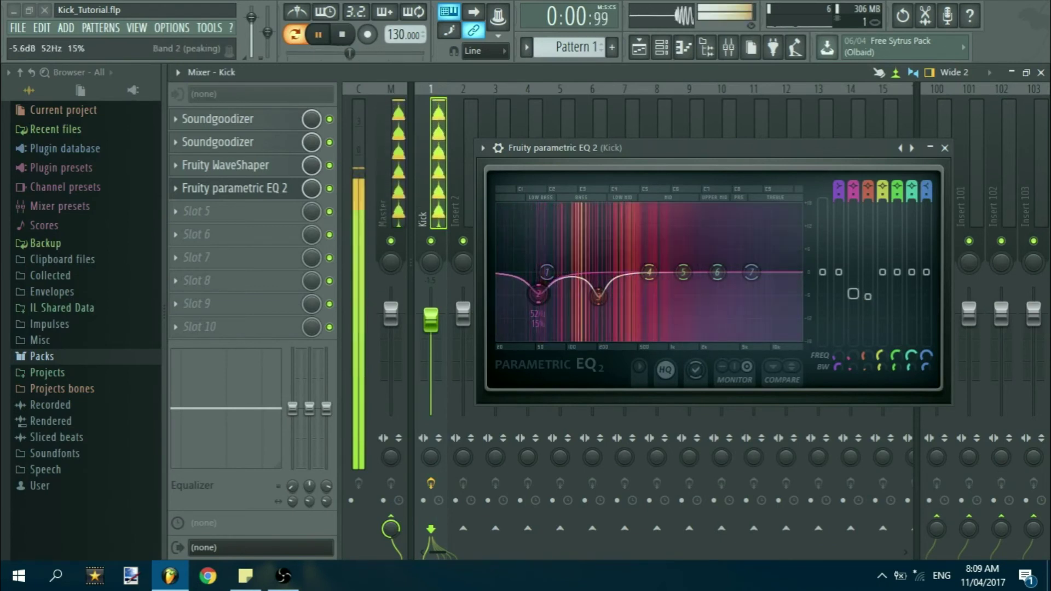
left_click_drag(867, 298, 867, 302)
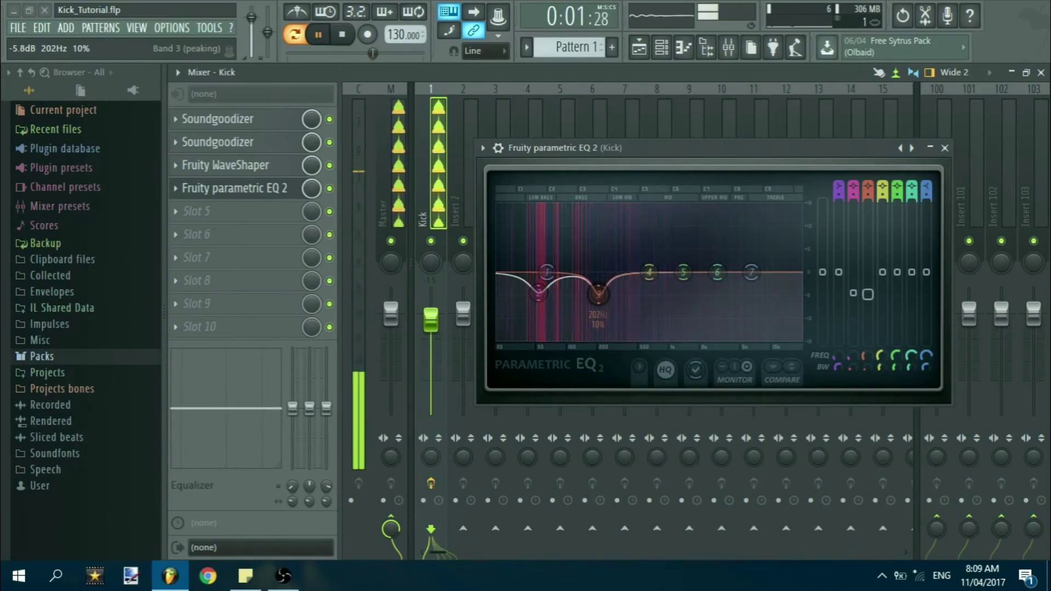
left_click_drag(867, 294, 867, 296)
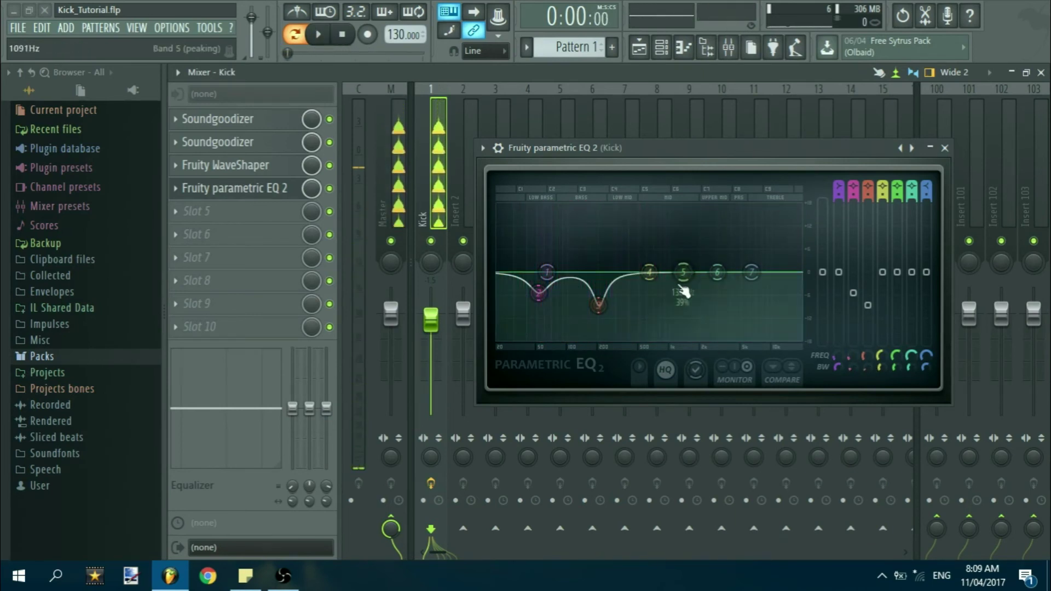
Boost EQ band 4 slightly between the two cuts, lower the Kick's fader slightly, and close the EQ and mixer.
key("space")
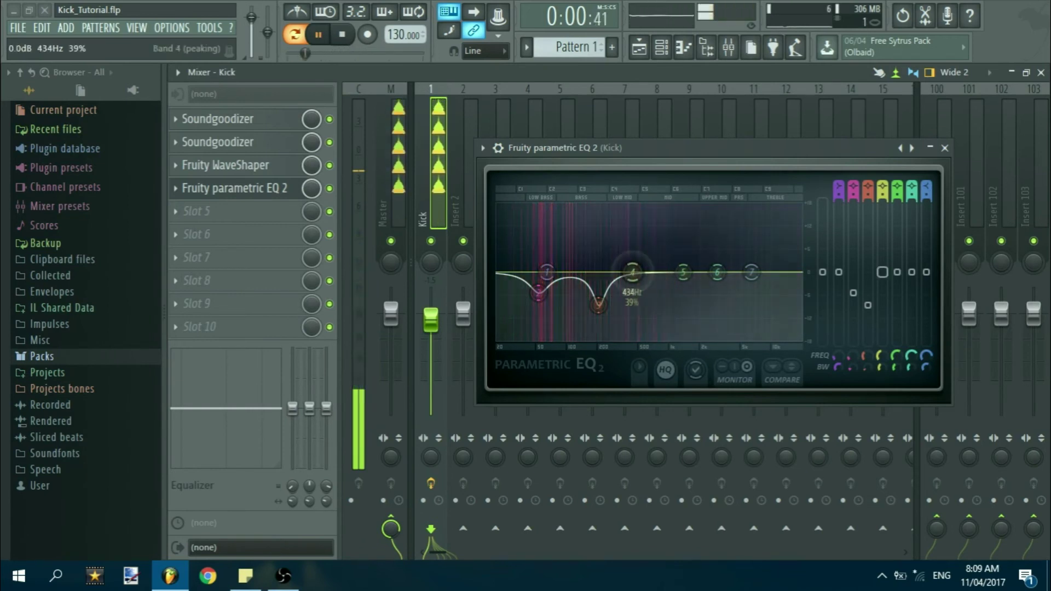
left_click_drag(561, 266, 566, 269)
left_click_drag(431, 319, 430, 323)
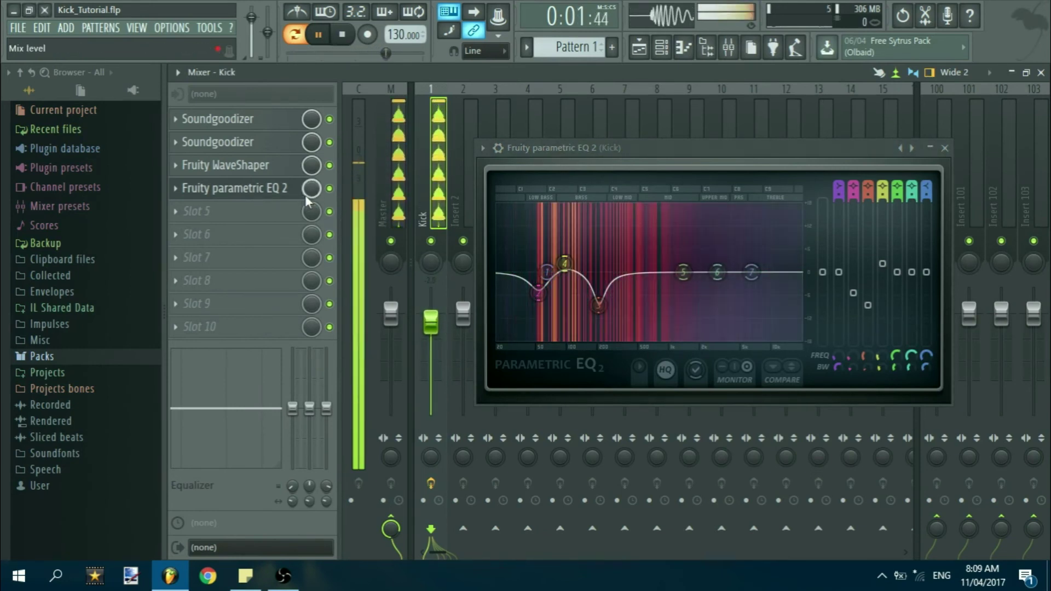
left_click(944, 148)
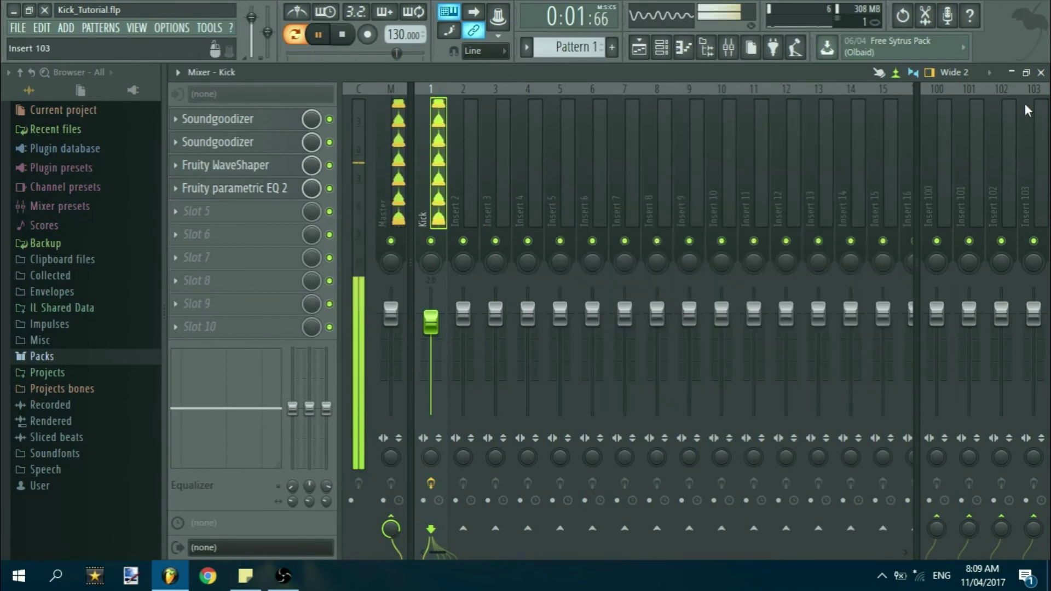
left_click(1040, 73)
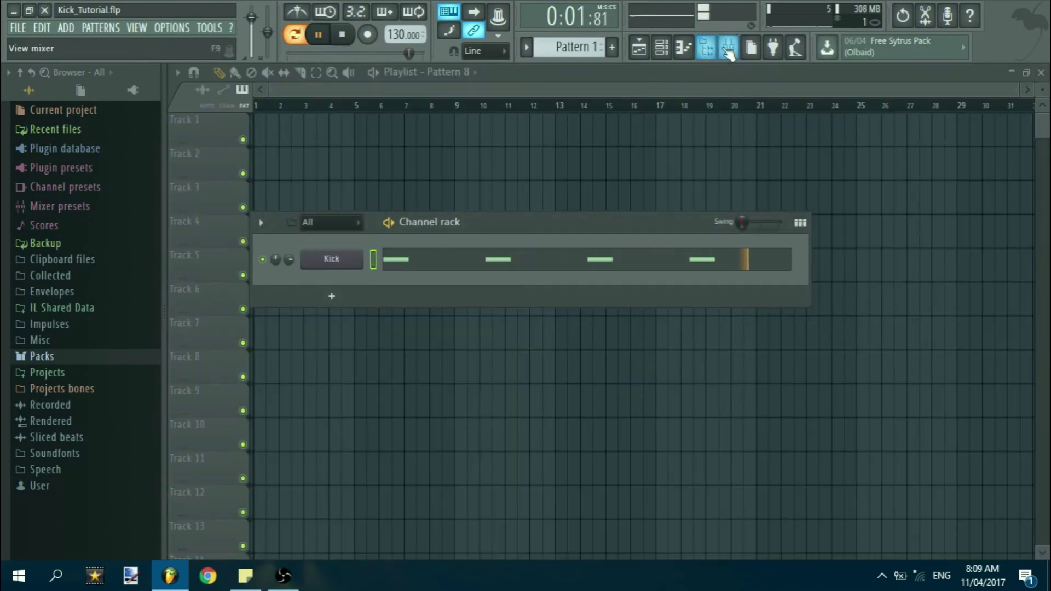
Add the Grv Kick 03 sample from the drum packs' Kicks folder as a new channel below Kick.
left_click(728, 49)
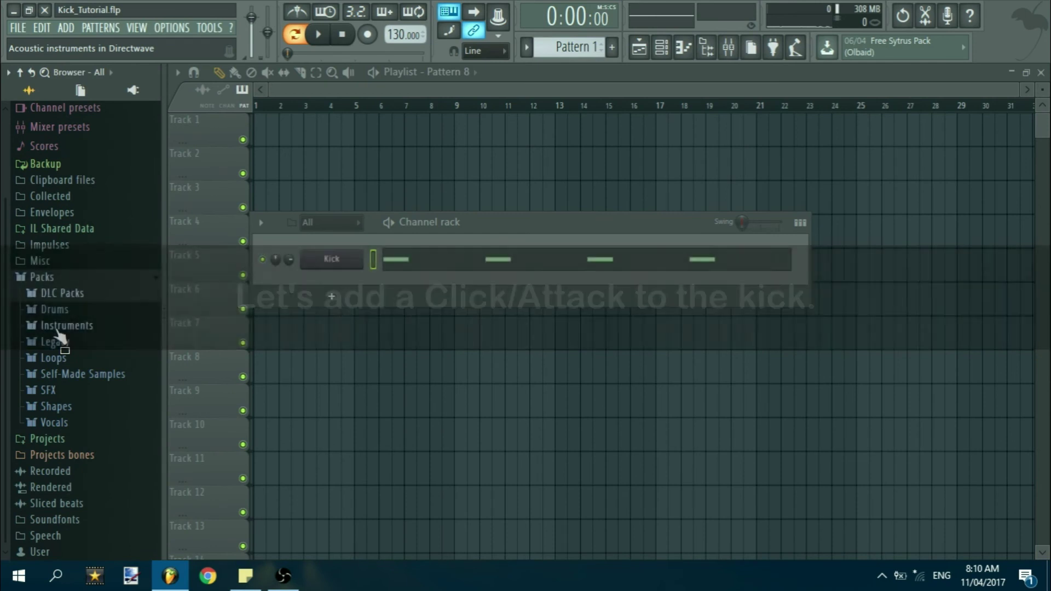
left_click(63, 309)
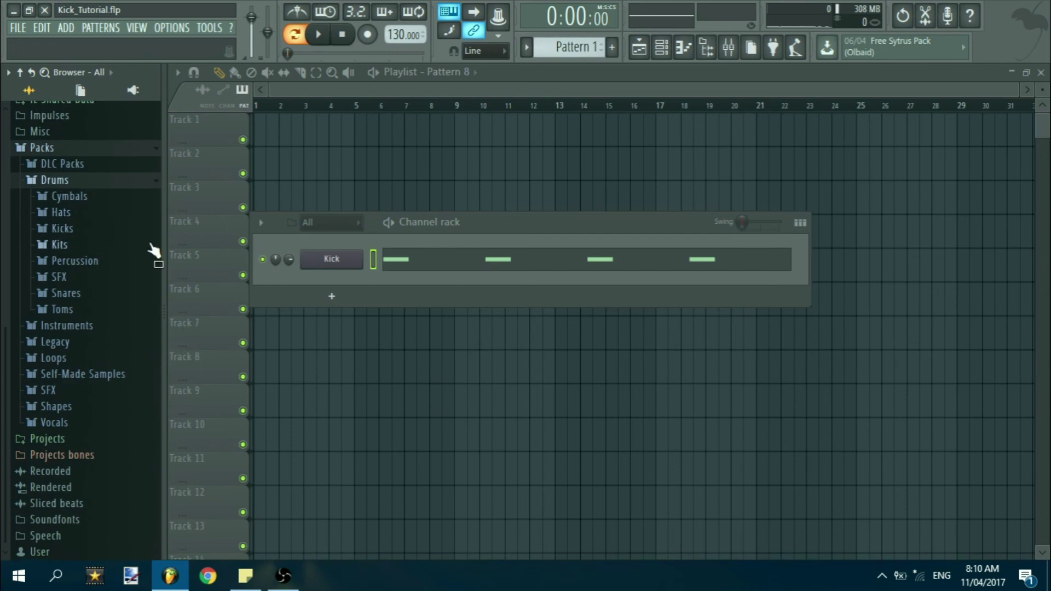
left_click(68, 230)
left_click(67, 477)
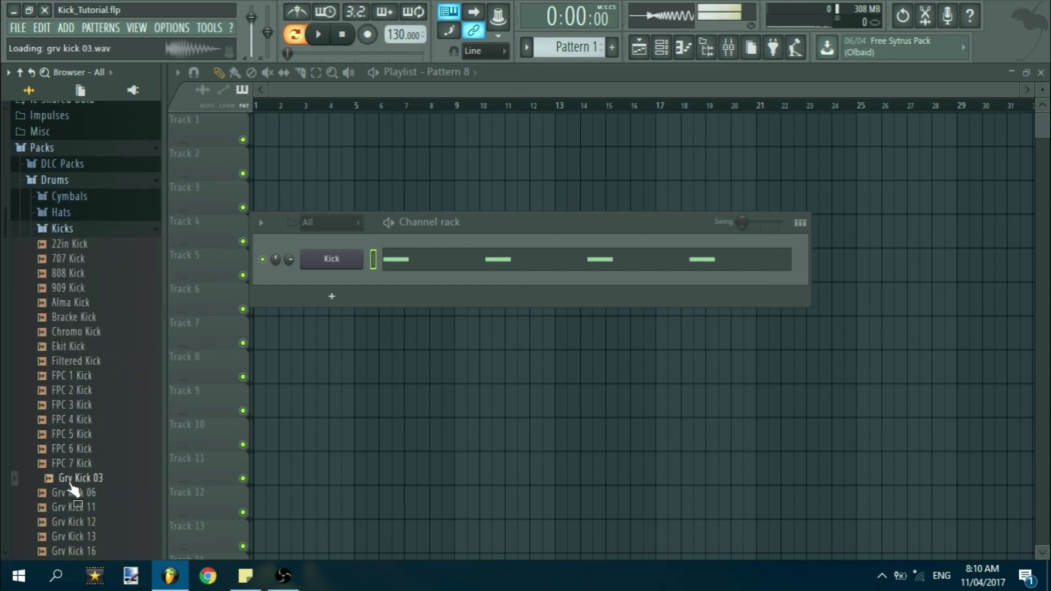
left_click_drag(82, 304, 340, 283)
left_click_drag(93, 311, 375, 274)
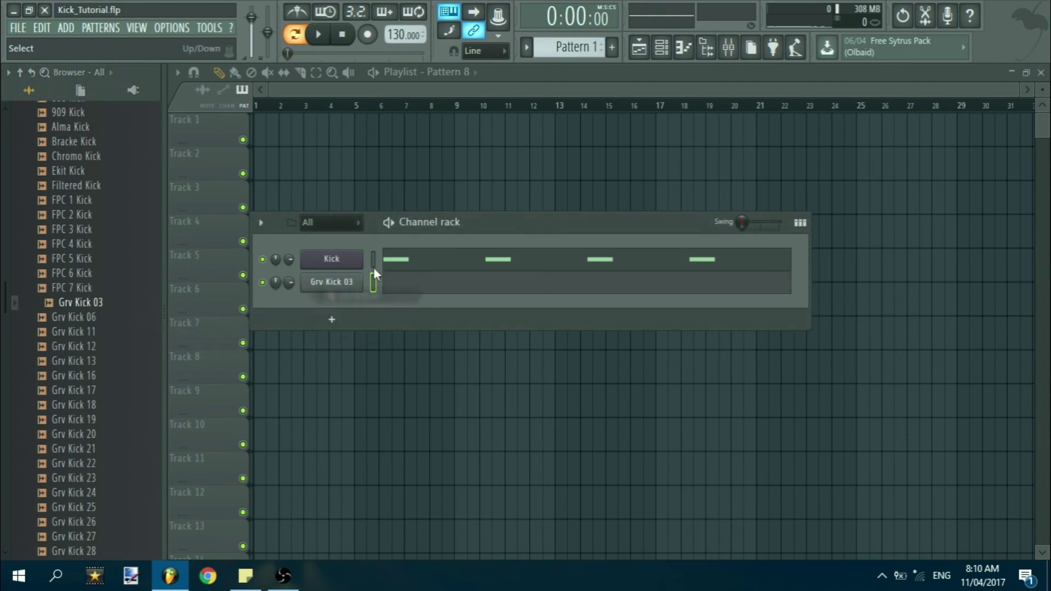
Paste the Kick's note pattern into the Grv Kick 03 channel and mute the Kick channel.
left_click(374, 283)
key("ctrl+v")
left_click(263, 260)
Rename the Grv Kick 03 channel to "Click" and check its assignment to mixer track 2.
right_click(339, 283)
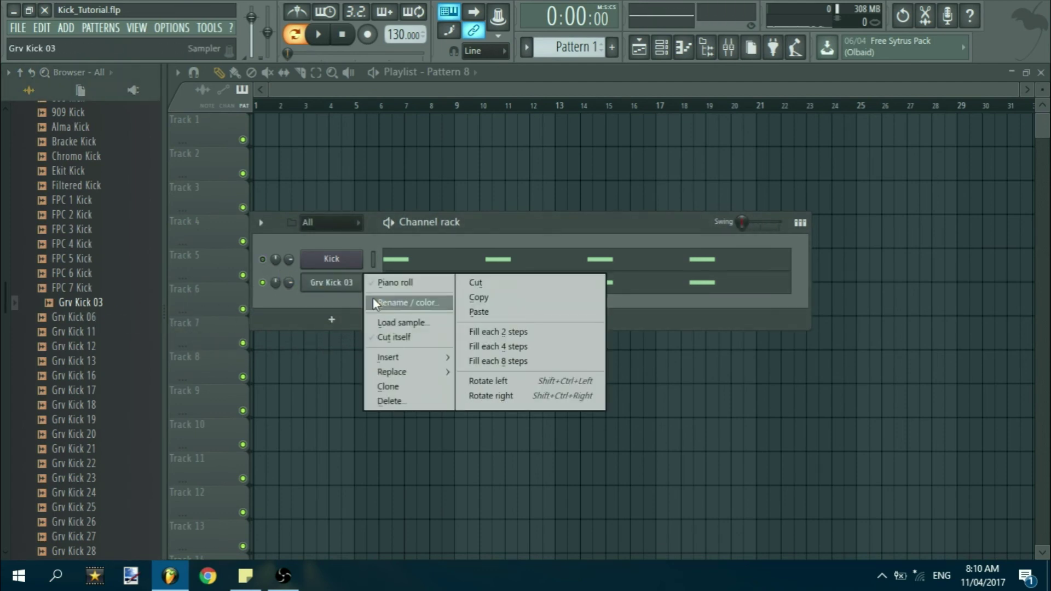
left_click(398, 302)
type("C")
key("Return")
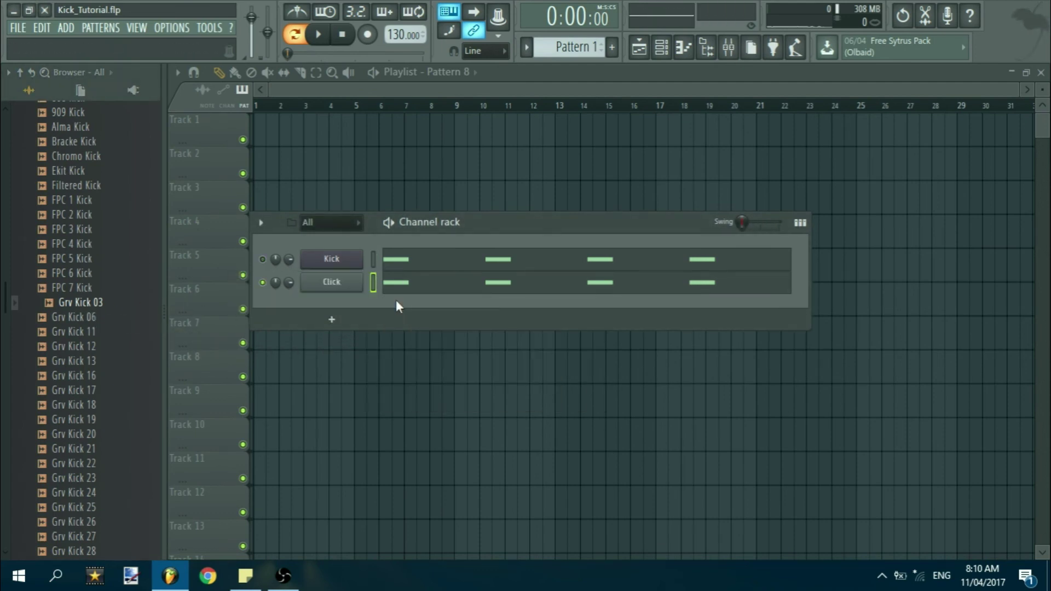
key("F9")
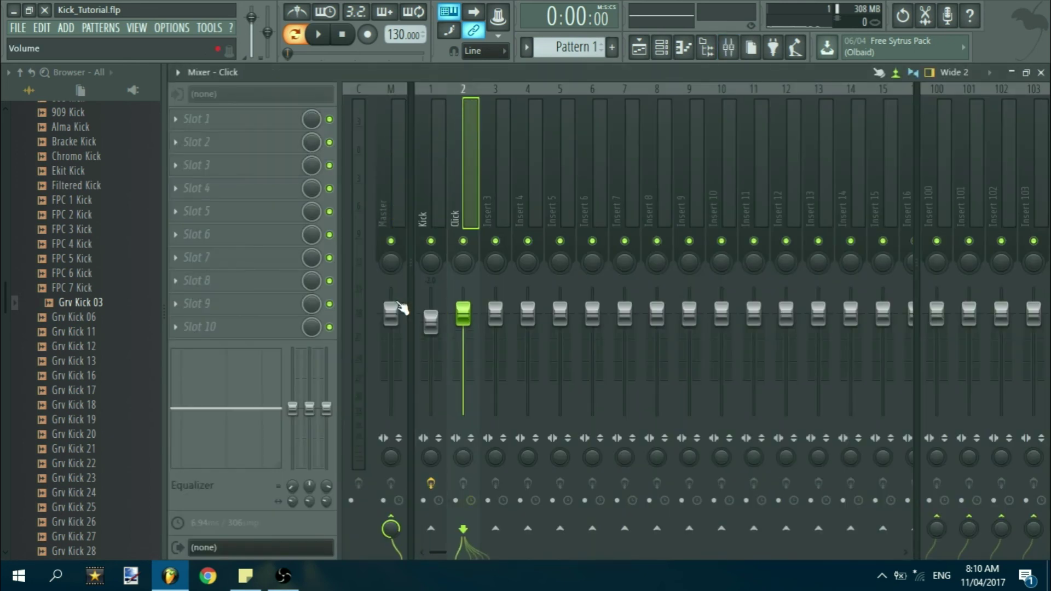
key("F9")
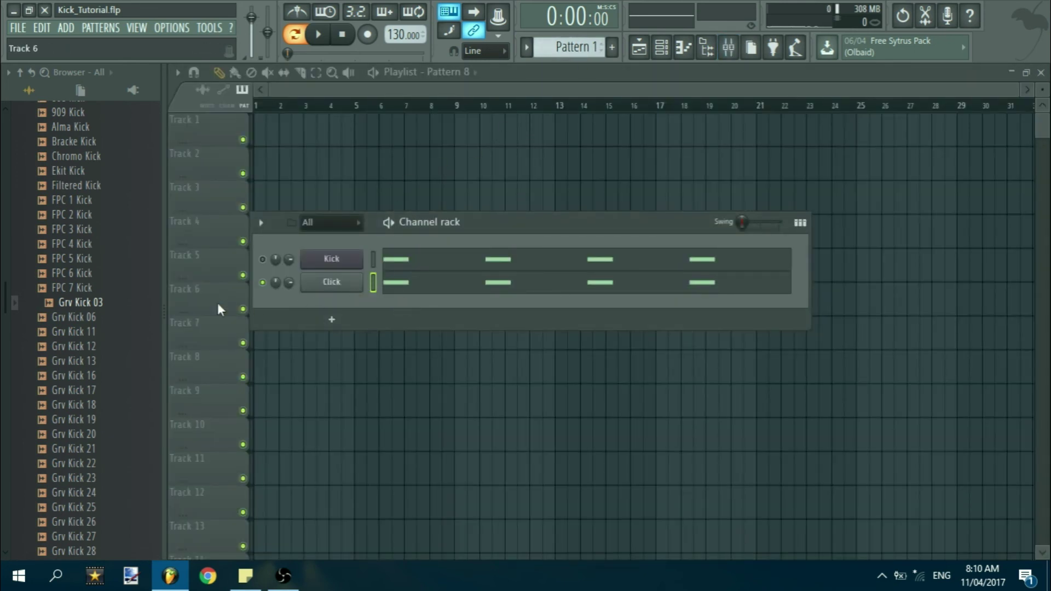
Replace the Click channel's sample with Grv Kick 06 and add Fruity Parametric EQ 2 to slot 1 of the Click mixer track.
left_click_drag(76, 317, 345, 284)
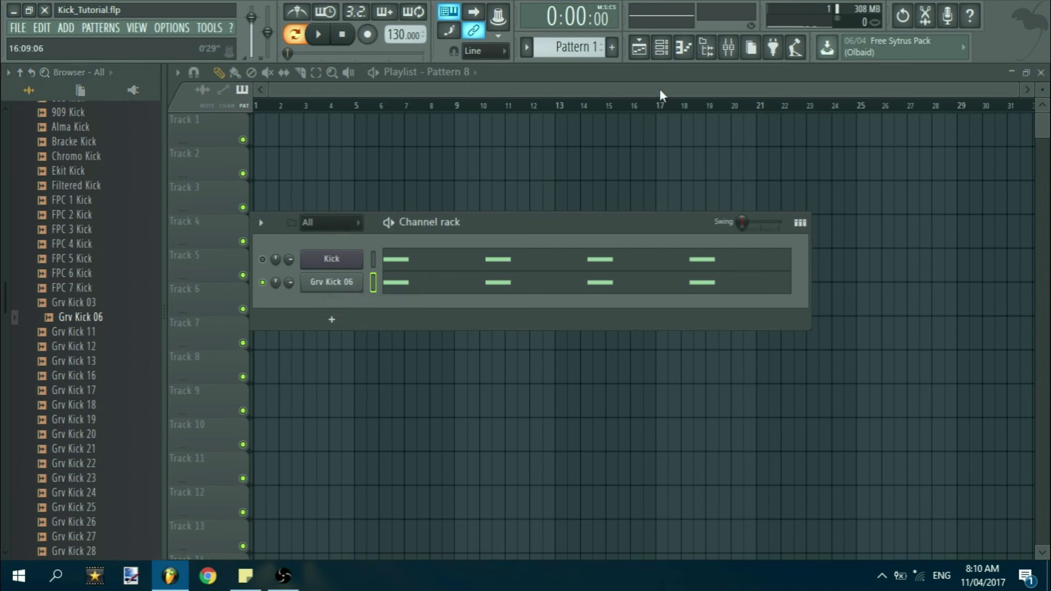
left_click(727, 60)
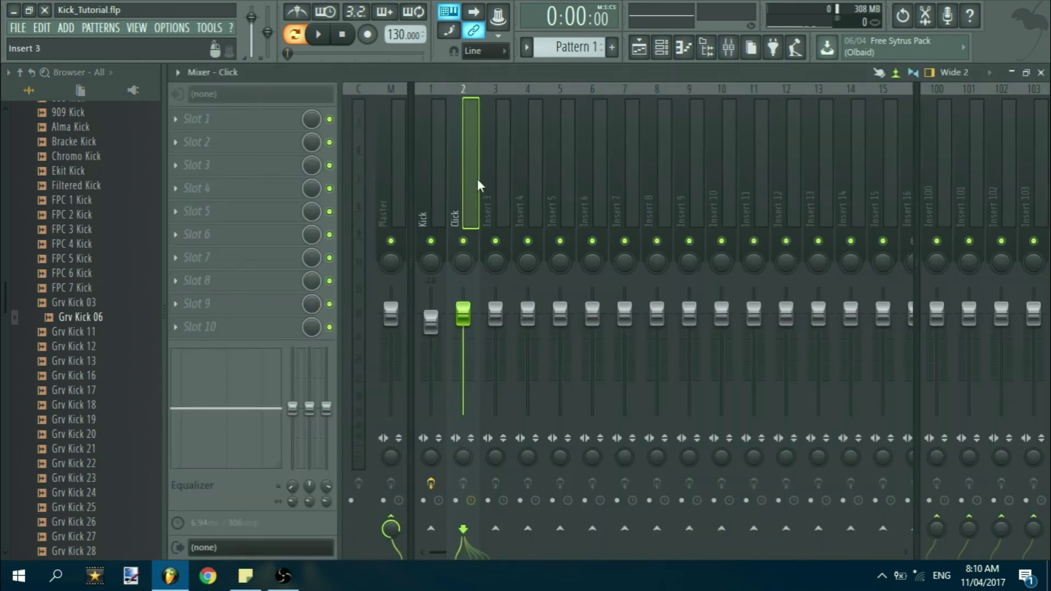
left_click(204, 142)
left_click(517, 439)
key("space")
left_click_drag(486, 81, 447, 239)
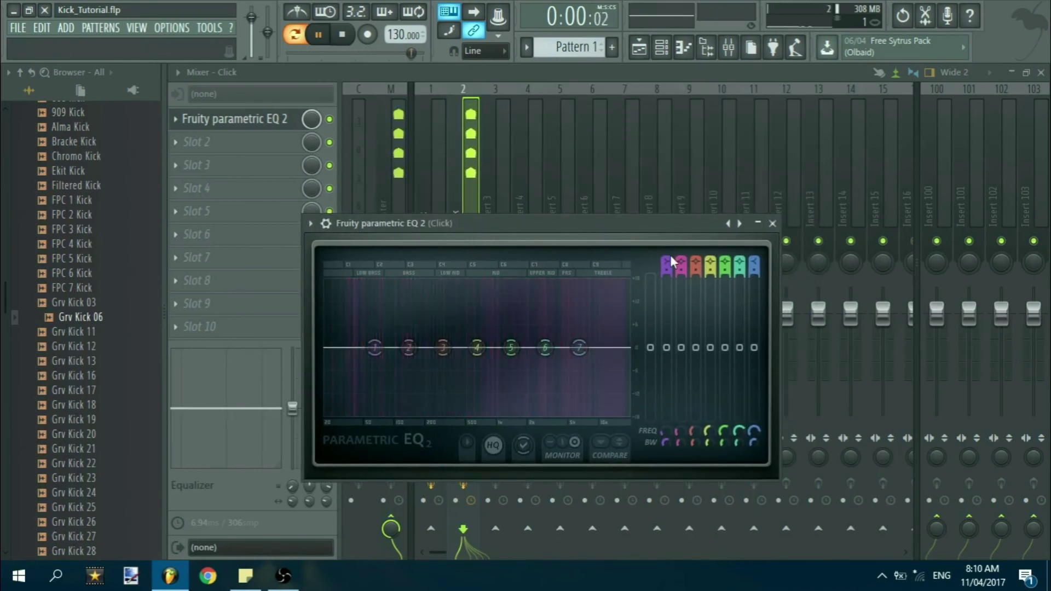
Turn EQ band 1 into a steep high-pass filter and raise its cutoff to just below band 4 during playback.
scroll(668, 260, "down", 2)
right_click(376, 351)
left_click(395, 367)
scroll(667, 273, "up", 3)
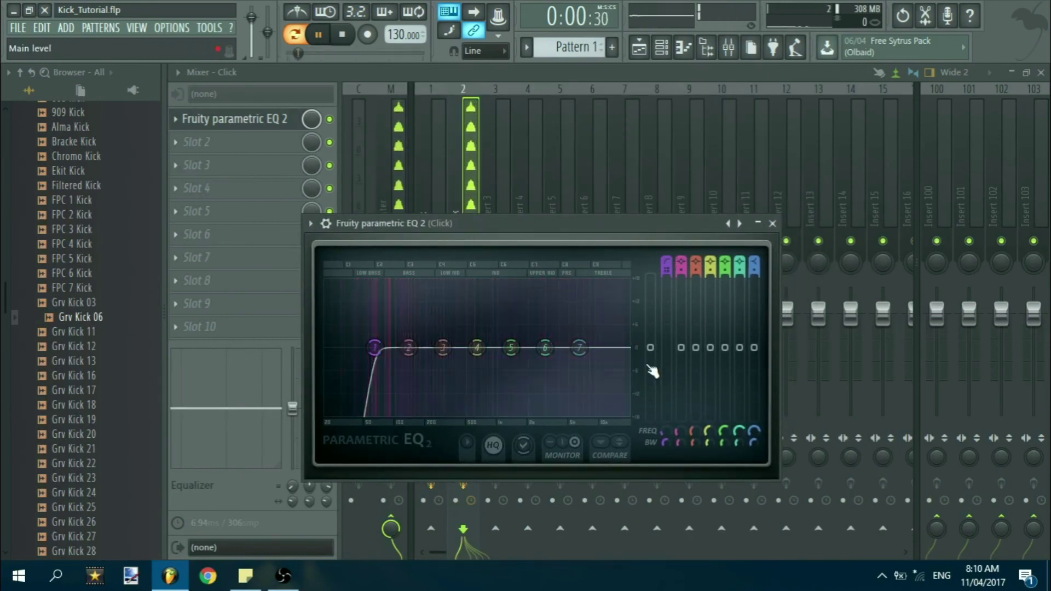
left_click_drag(662, 428, 662, 391)
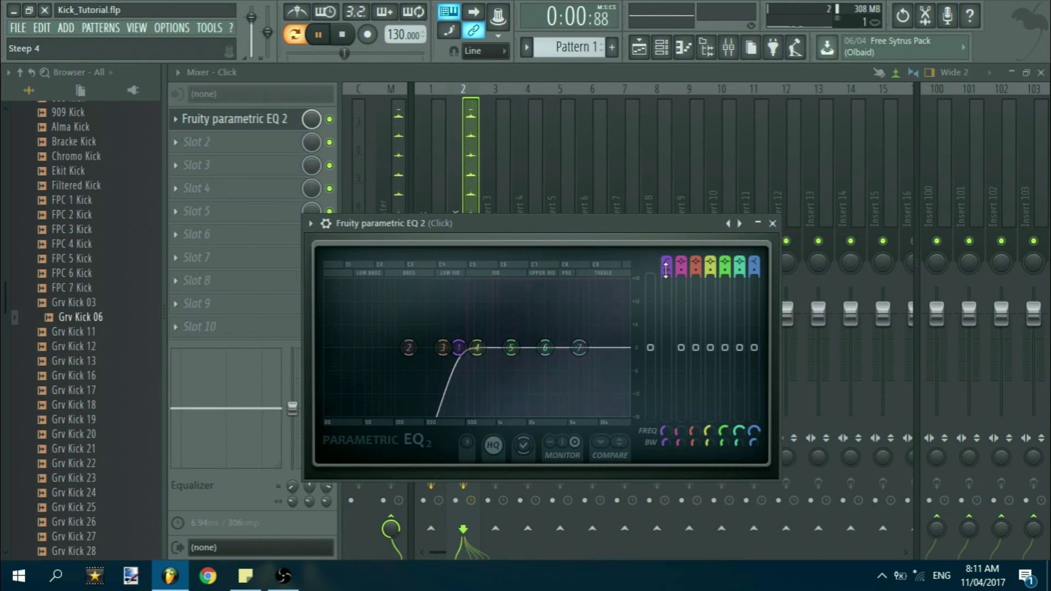
left_click_drag(663, 432, 663, 429)
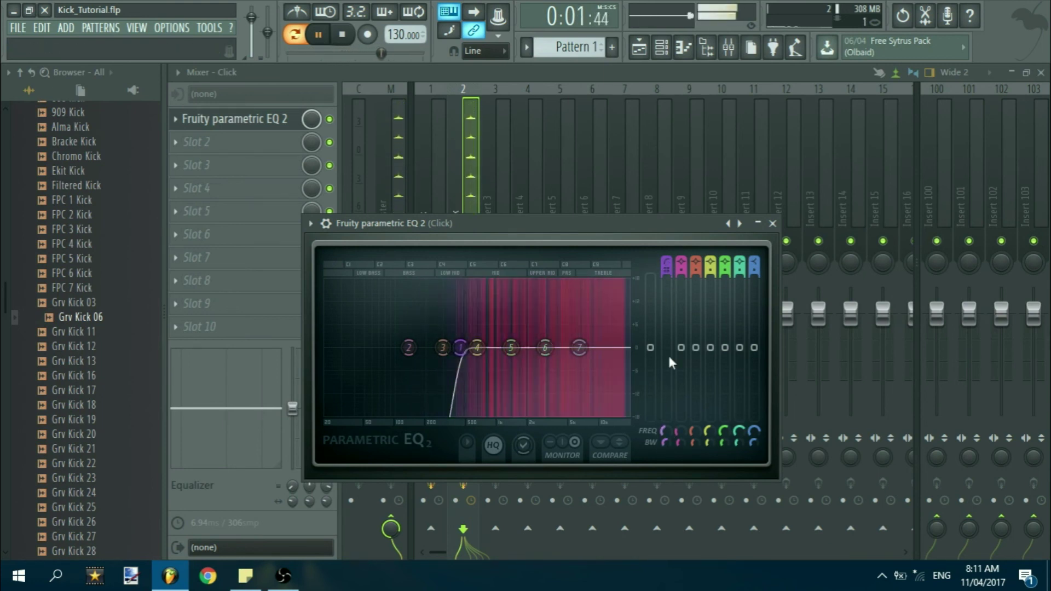
left_click_drag(663, 432, 663, 430)
Close the Click track's EQ and the mixer, and play the pattern with the kick and click layers together.
key("space")
left_click(772, 224)
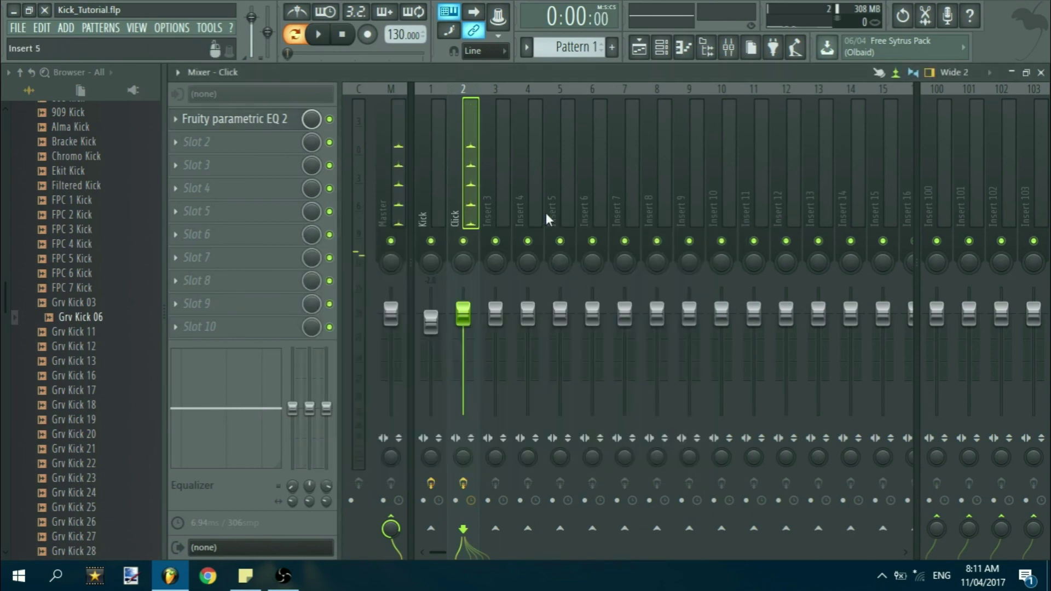
left_click(1041, 73)
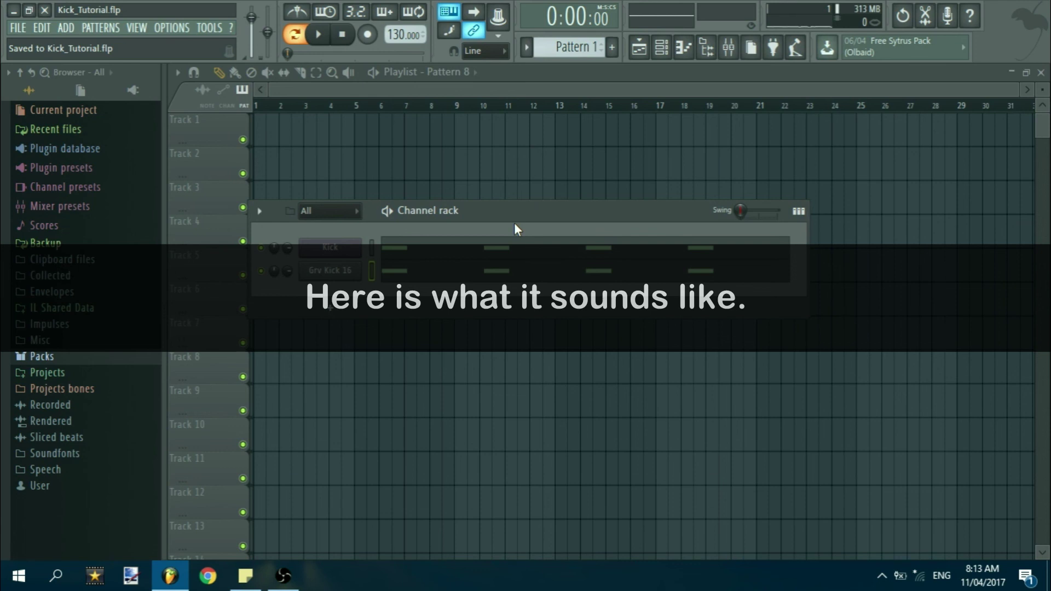
key("space")
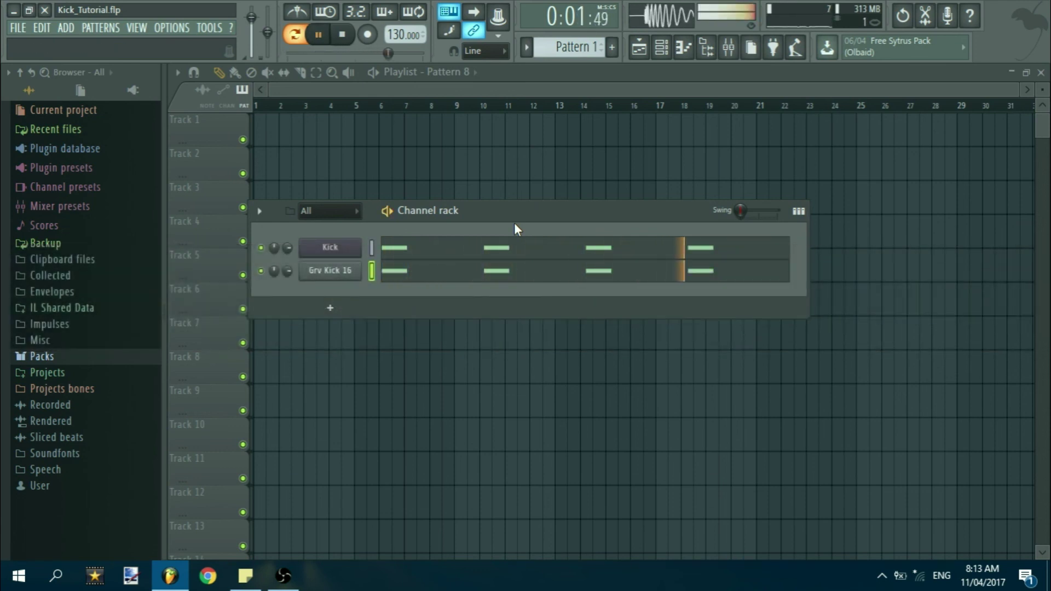